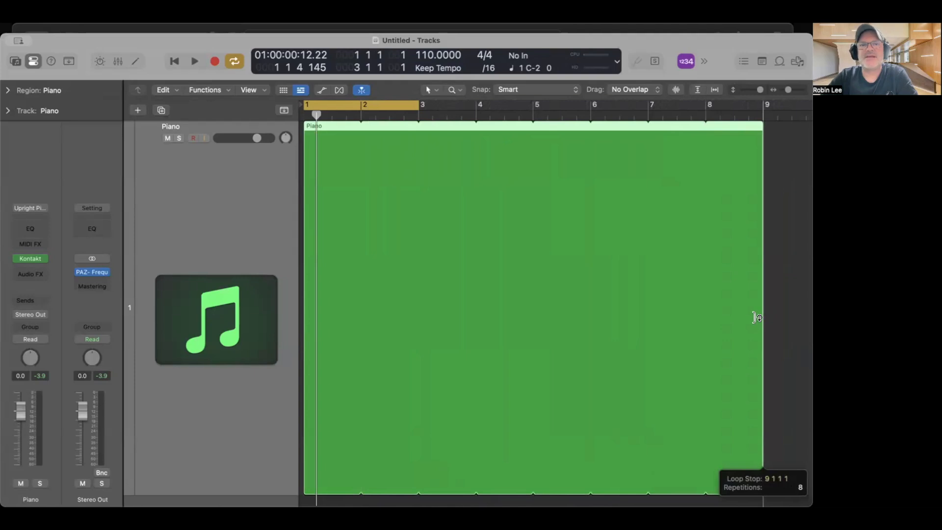
Step: Extend the Piano region to bar 9 and lengthen the cycle range to end at bar 9
{"action": "left_click_drag", "start_coordinate": [359, 483], "coordinate": [758, 481]}
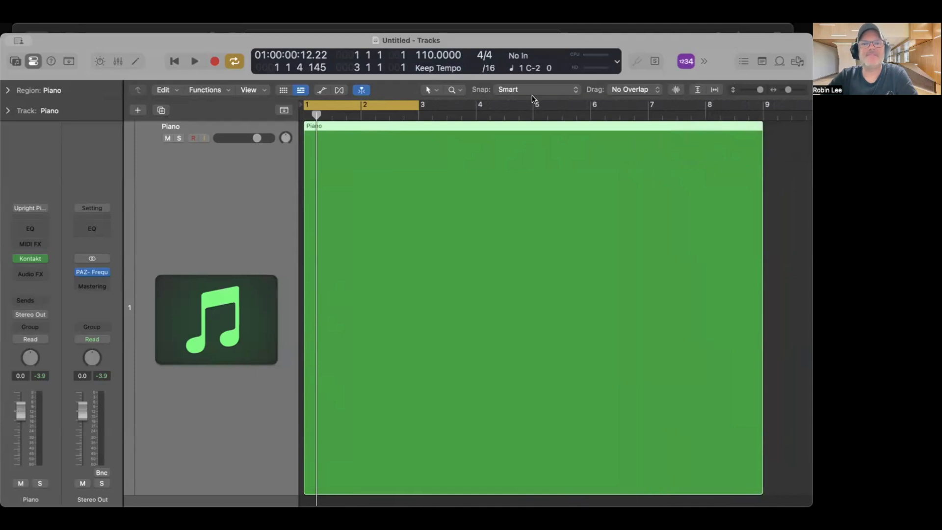
{"action": "left_click_drag", "start_coordinate": [419, 106], "coordinate": [763, 173]}
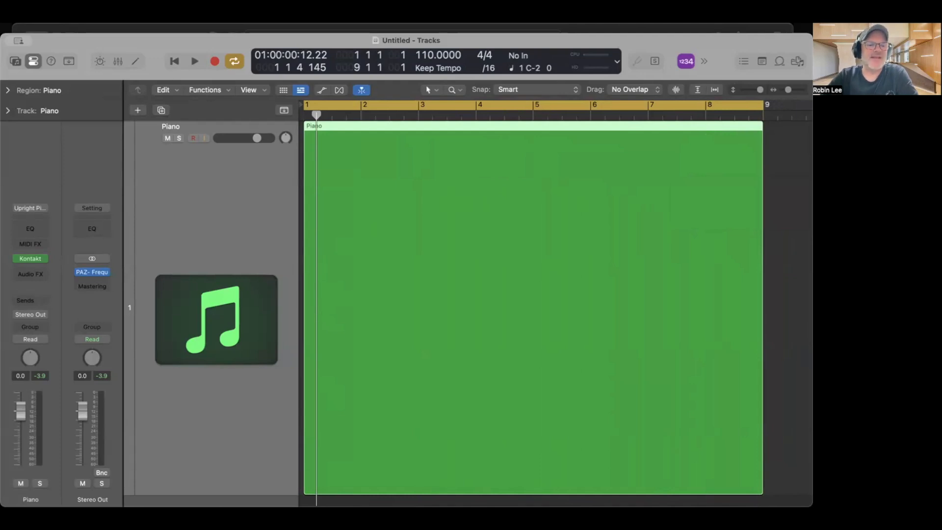
Step: Switch to the learningmusic.ableton.com melody grid in the browser and set its scale to C Major/Ionian
{"action": "key", "text": "super+Tab"}
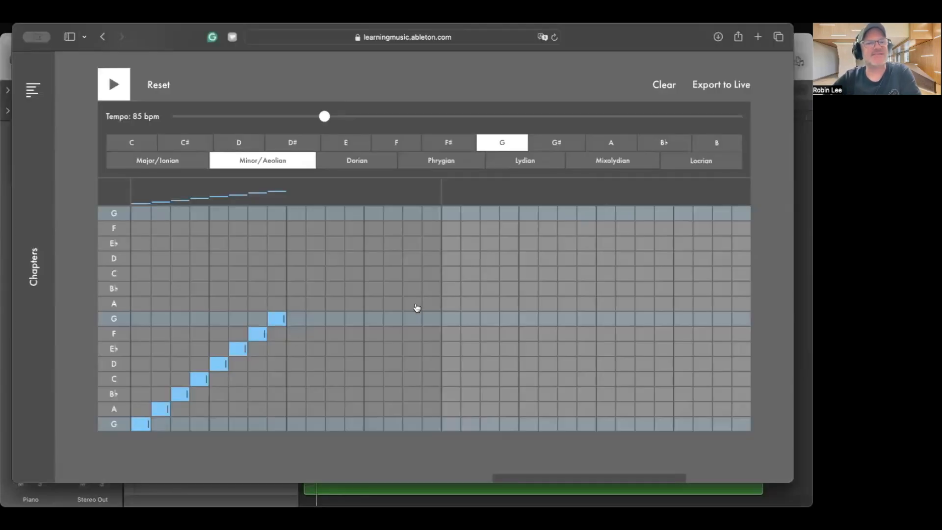
{"action": "left_click", "coordinate": [132, 142]}
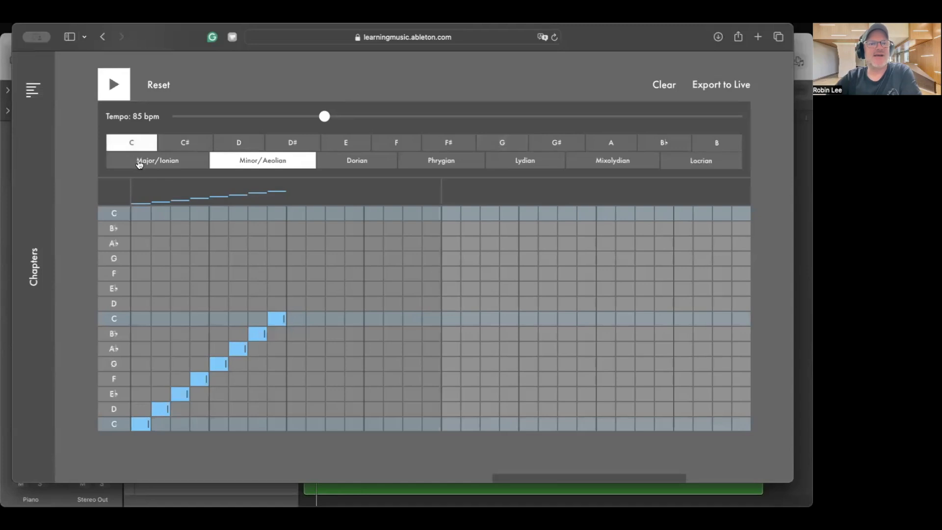
{"action": "left_click", "coordinate": [140, 164]}
{"action": "scroll", "coordinate": [370, 225], "scroll_direction": "up", "scroll_amount": 3}
{"action": "scroll", "coordinate": [370, 225], "scroll_direction": "down", "scroll_amount": 1}
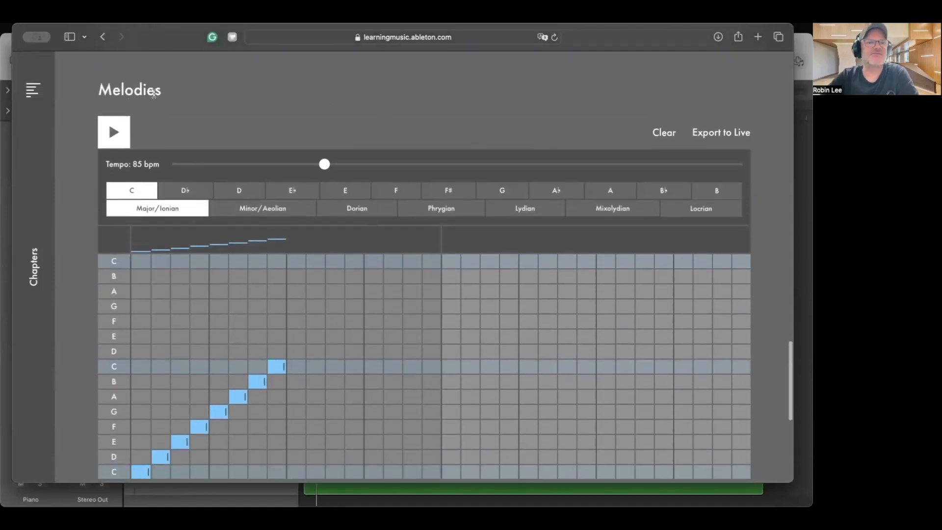
{"action": "scroll", "coordinate": [545, 118], "scroll_direction": "down", "scroll_amount": 1}
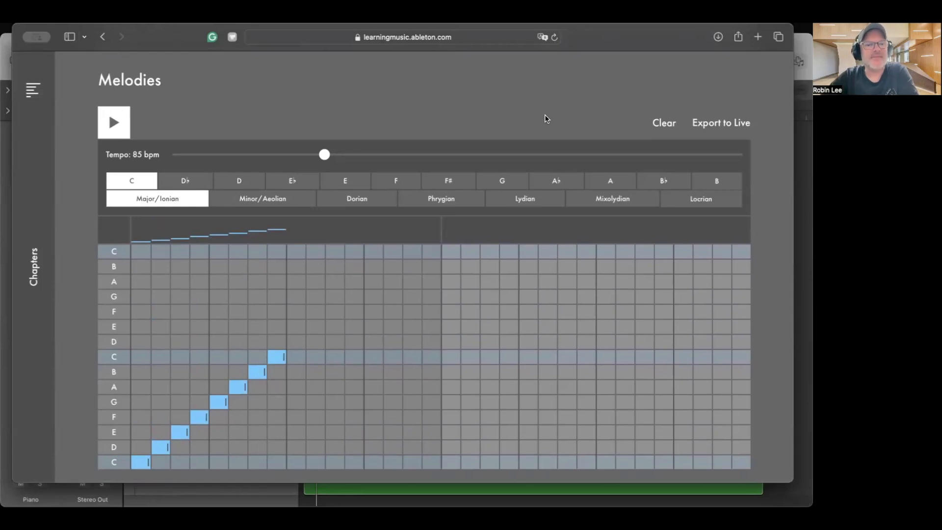
{"action": "scroll", "coordinate": [464, 100], "scroll_direction": "down", "scroll_amount": 1}
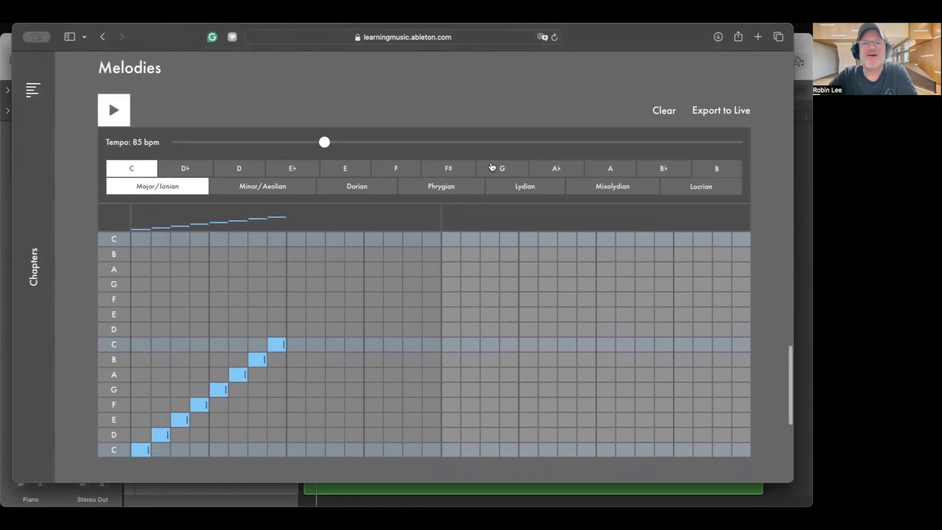
Step: Set the melody grid to the G Minor/Aeolian scale and look over its note names
{"action": "left_click", "coordinate": [499, 169]}
{"action": "left_click", "coordinate": [270, 188]}
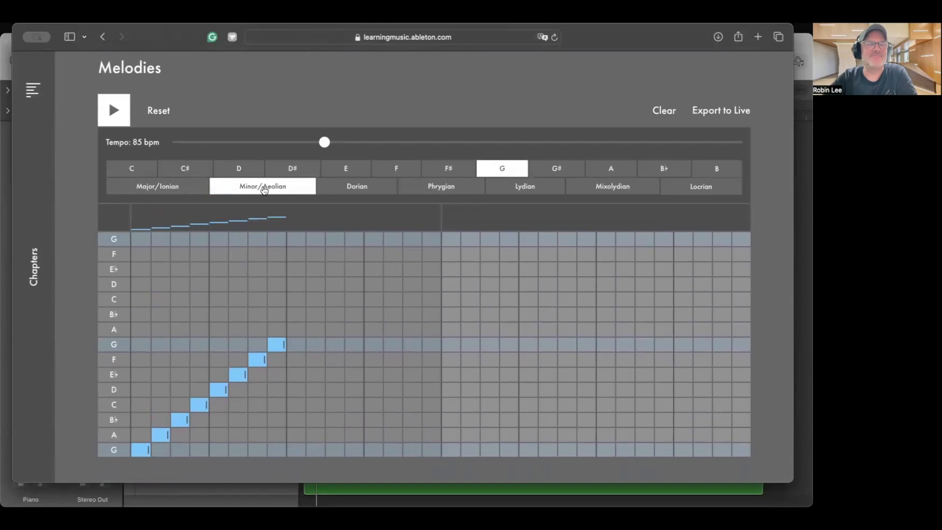
{"action": "scroll", "coordinate": [142, 450], "scroll_direction": "up", "scroll_amount": 1}
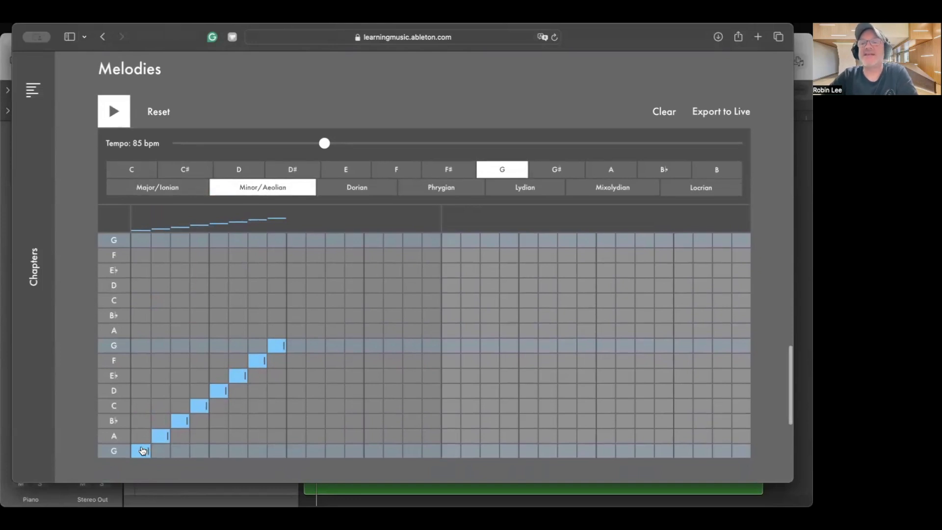
{"action": "scroll", "coordinate": [73, 377], "scroll_direction": "down", "scroll_amount": 3}
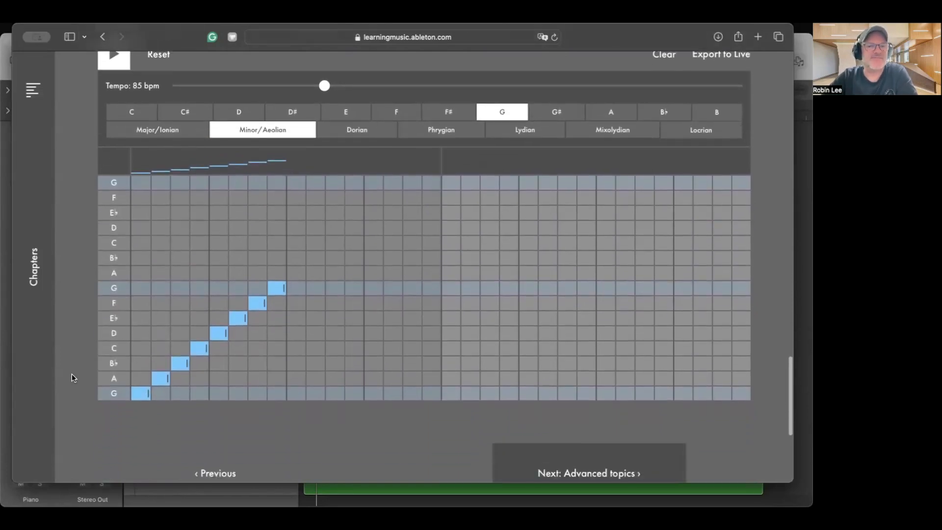
{"action": "scroll", "coordinate": [72, 374], "scroll_direction": "up", "scroll_amount": 2}
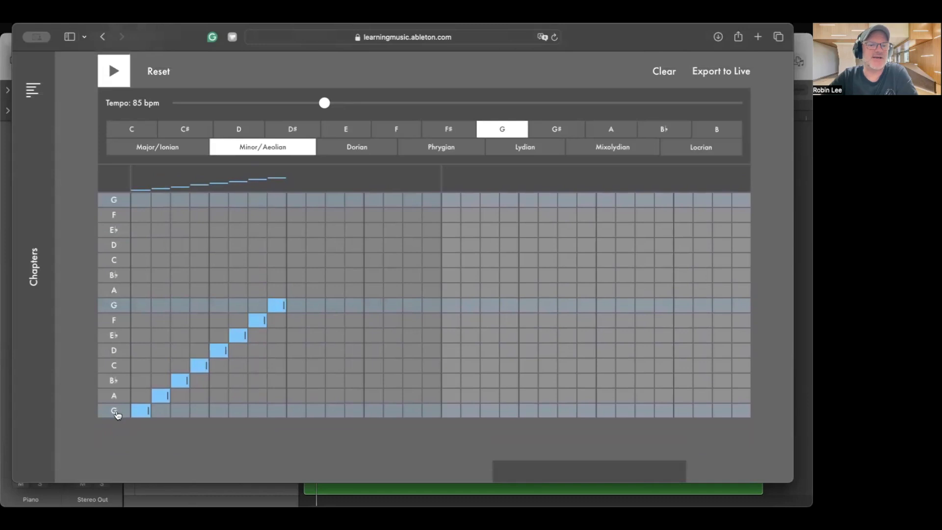
Step: Switch back to Logic Pro and split the eight-bar Piano region into four two-bar regions with the Scissors Tool
{"action": "left_click", "coordinate": [293, 491]}
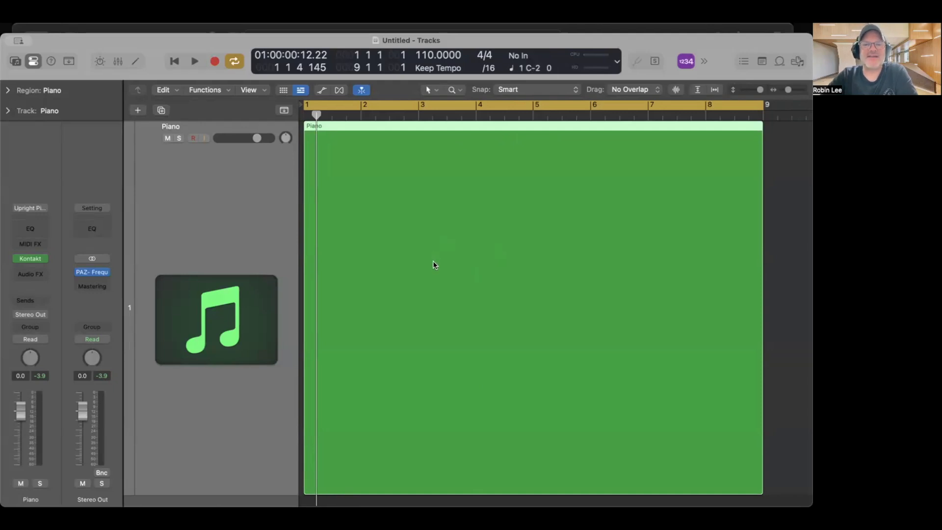
{"action": "left_click_drag", "start_coordinate": [784, 244], "coordinate": [512, 232]}
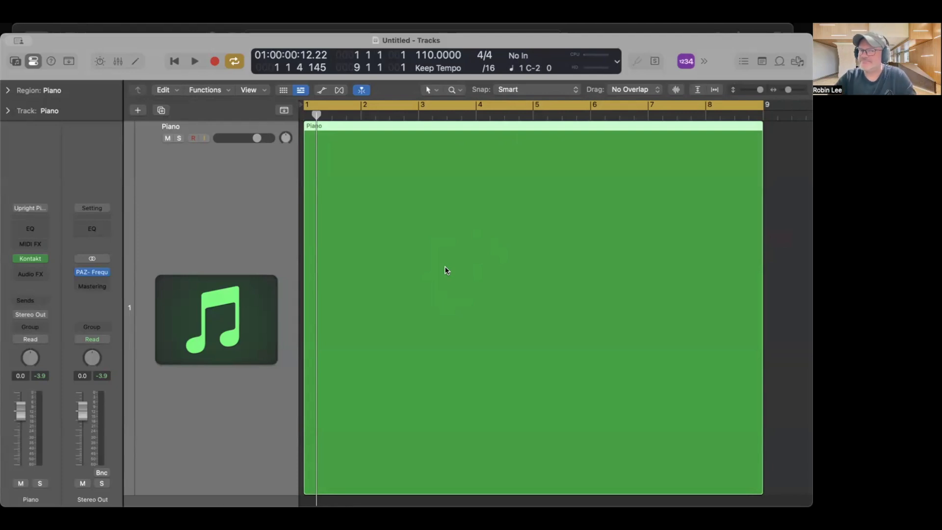
{"action": "key", "text": "t"}
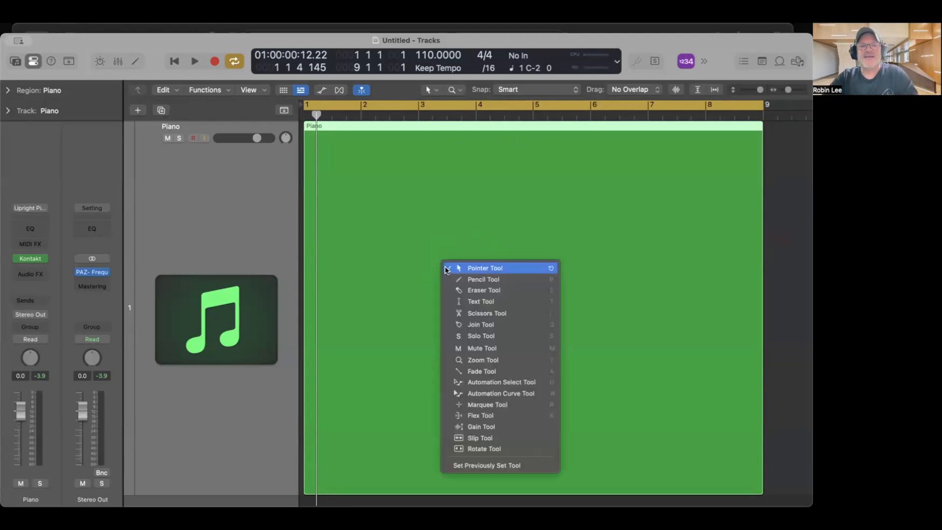
{"action": "left_click", "coordinate": [472, 313]}
{"action": "left_click_drag", "start_coordinate": [416, 273], "coordinate": [416, 272]}
{"action": "key", "text": "alt"}
{"action": "key", "text": "t"}
{"action": "left_click", "coordinate": [417, 270]}
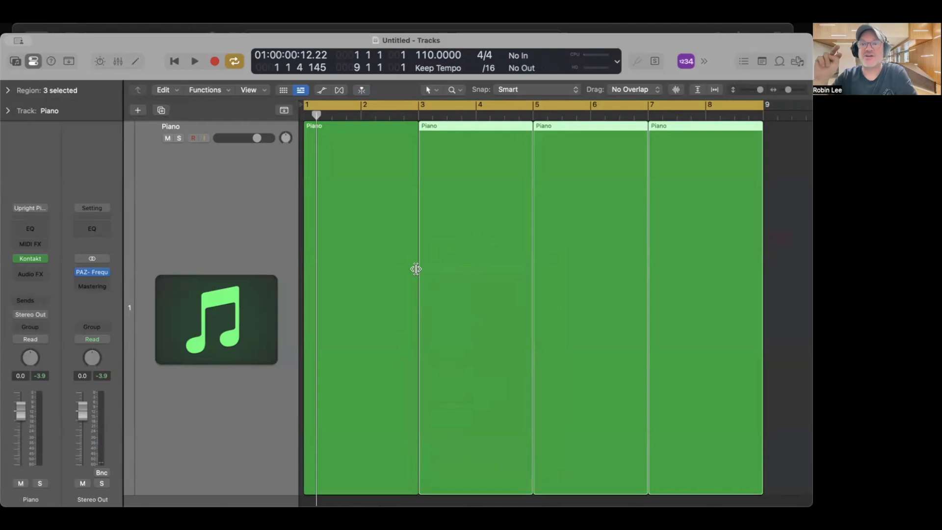
{"action": "left_click", "coordinate": [787, 259]}
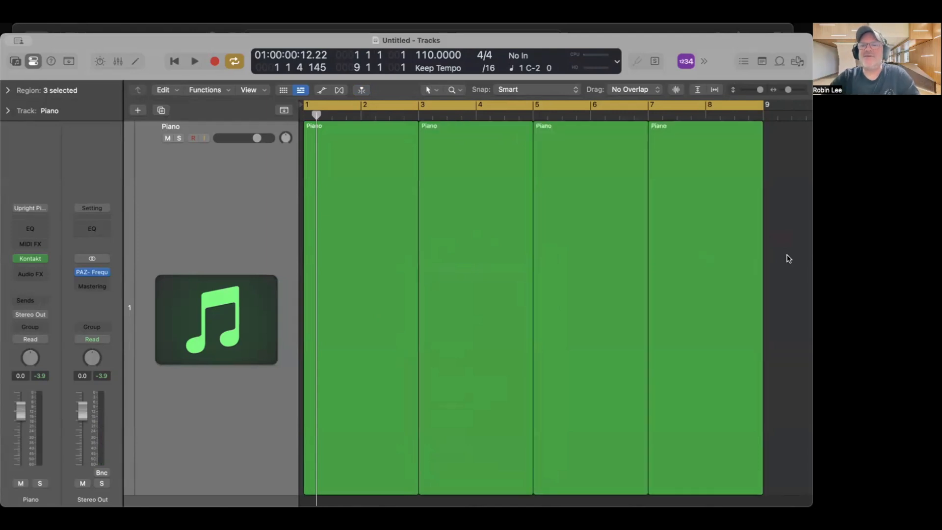
Step: Color the region starting at bar 3 blue and the region starting at bar 7 magenta
{"action": "left_click", "coordinate": [492, 249]}
{"action": "key", "text": "alt+c"}
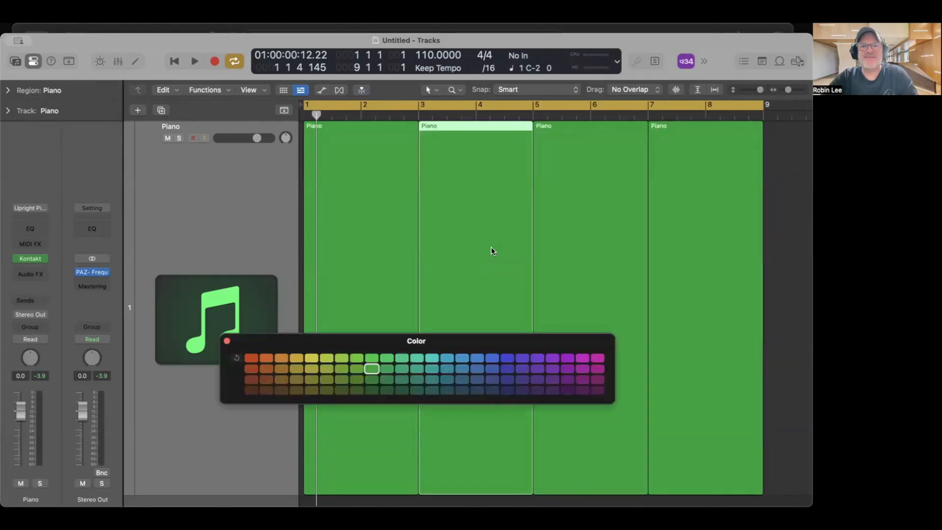
{"action": "left_click", "coordinate": [508, 357]}
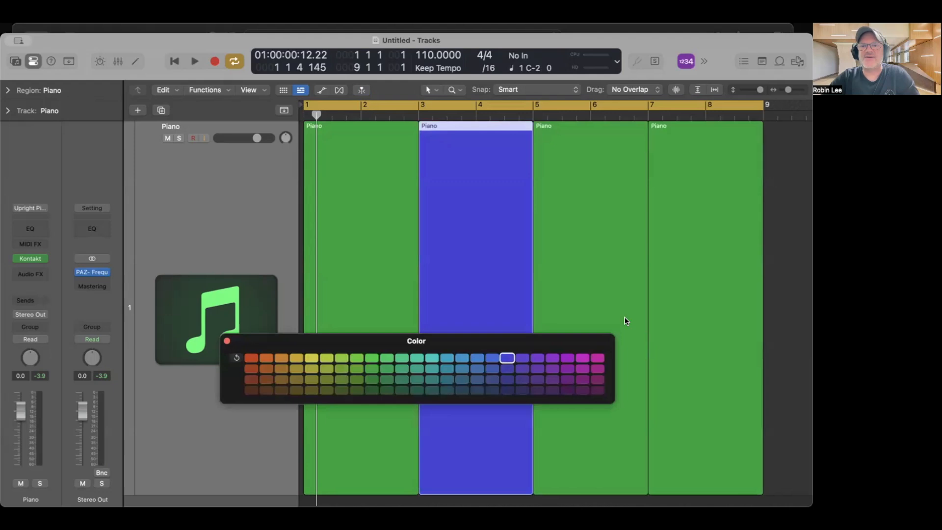
{"action": "left_click", "coordinate": [712, 312]}
{"action": "left_click", "coordinate": [598, 360]}
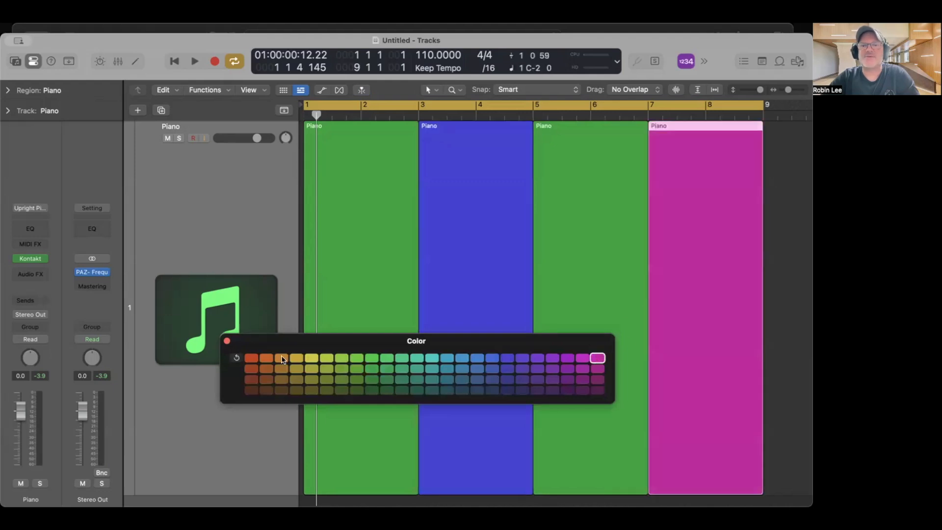
{"action": "left_click", "coordinate": [227, 340]}
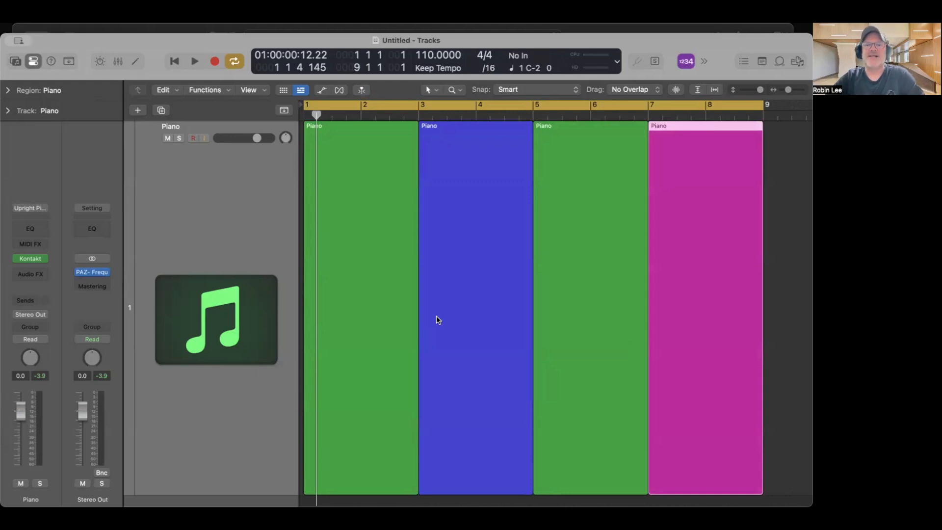
{"action": "left_click", "coordinate": [381, 296]}
{"action": "left_click", "coordinate": [447, 293]}
{"action": "left_click", "coordinate": [554, 289]}
Step: Delete the magenta region and rearrange the track into green, green, blue and green two-bar regions
{"action": "left_click", "coordinate": [702, 310]}
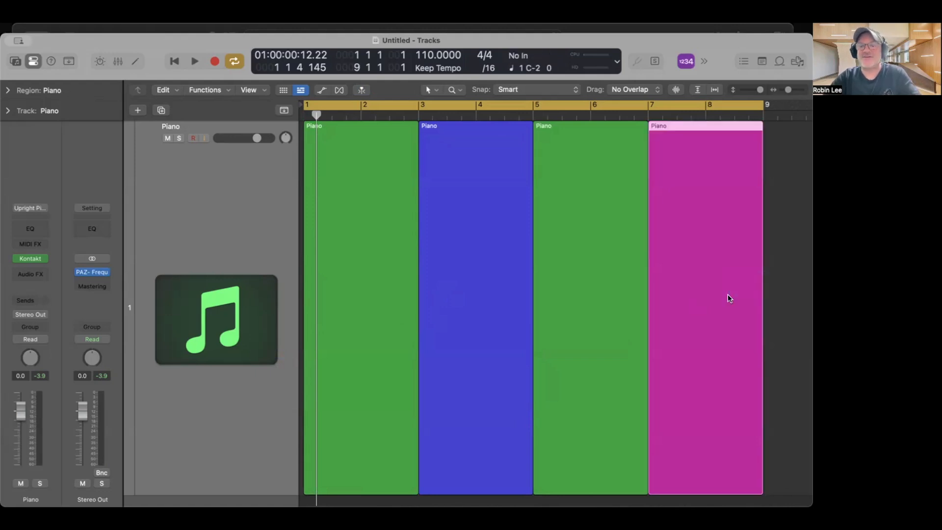
{"action": "key", "text": "Delete"}
{"action": "left_click_drag", "start_coordinate": [516, 254], "coordinate": [700, 268]}
{"action": "left_click_drag", "start_coordinate": [595, 258], "coordinate": [479, 258]}
{"action": "mouse_move", "coordinate": [690, 239]}
{"action": "left_mouse_down"}
{"action": "mouse_move", "coordinate": [469, 239]}
{"action": "mouse_move", "coordinate": [696, 245]}
{"action": "left_mouse_up"}
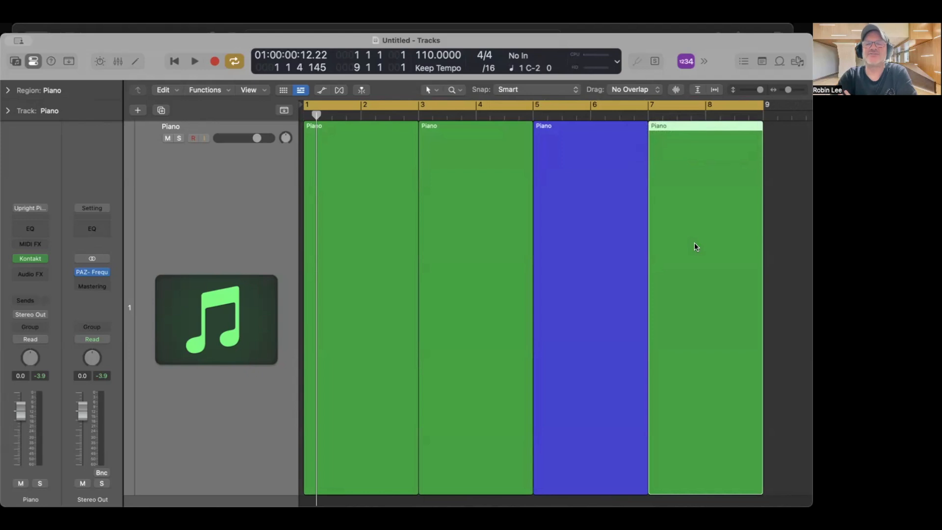
Step: Delete the green region at bar 3 and rearrange the track into alternating green, blue, green and blue regions
{"action": "left_click", "coordinate": [495, 243]}
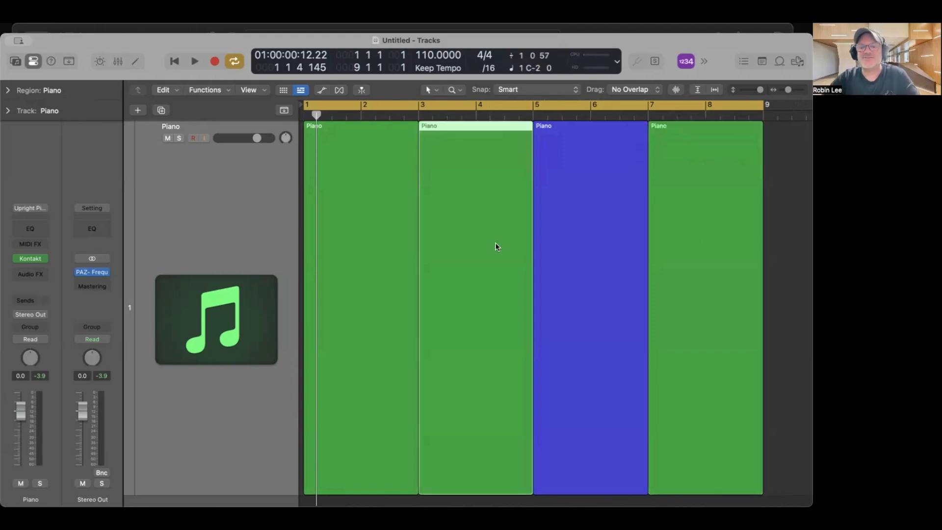
{"action": "key", "text": "Delete"}
{"action": "left_click_drag", "start_coordinate": [591, 233], "coordinate": [420, 303]}
{"action": "left_click_drag", "start_coordinate": [411, 346], "coordinate": [420, 349]}
{"action": "left_click_drag", "start_coordinate": [684, 270], "coordinate": [566, 269]}
{"action": "left_click_drag", "start_coordinate": [475, 261], "coordinate": [707, 273]}
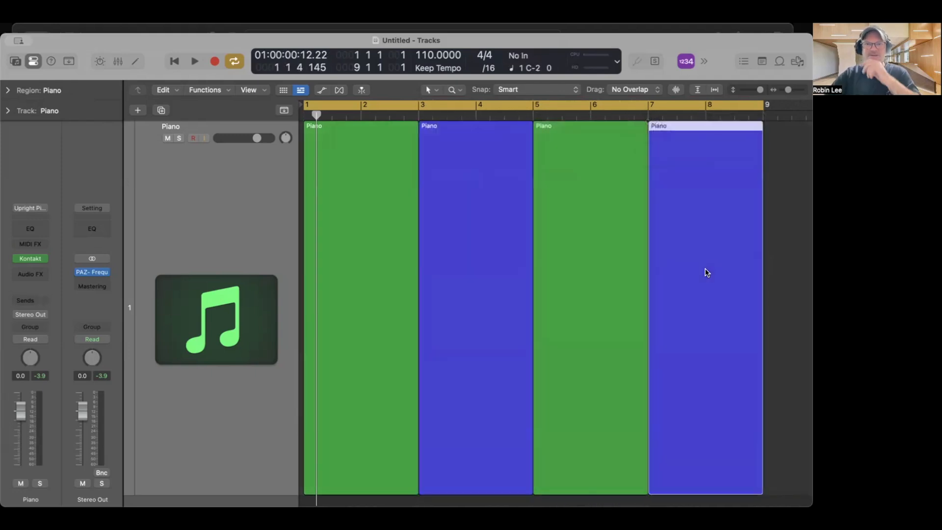
{"action": "left_click", "coordinate": [615, 259]}
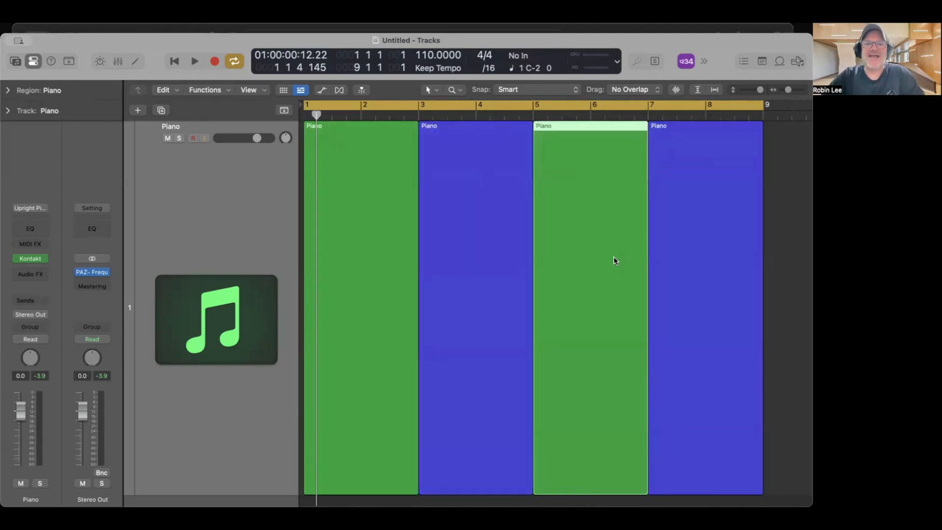
{"action": "left_click", "coordinate": [365, 250]}
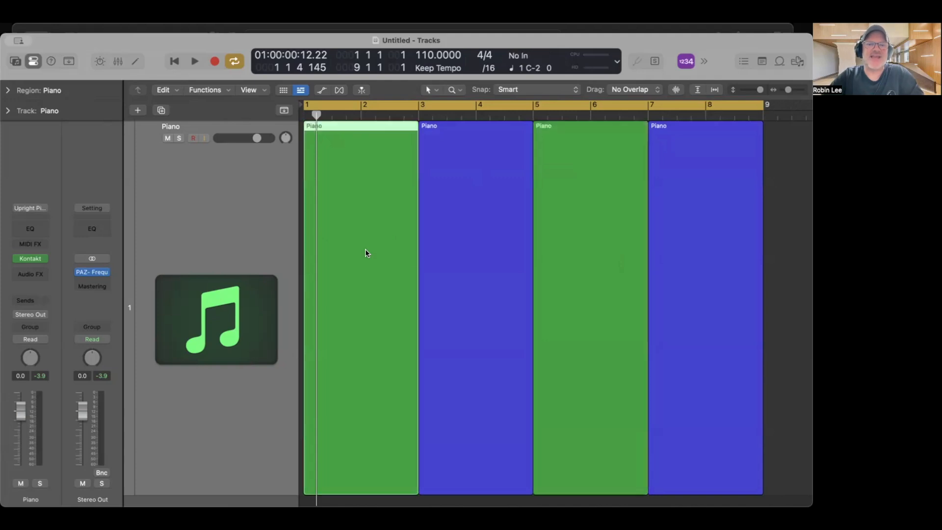
{"action": "left_click", "coordinate": [695, 273]}
{"action": "left_click", "coordinate": [474, 265]}
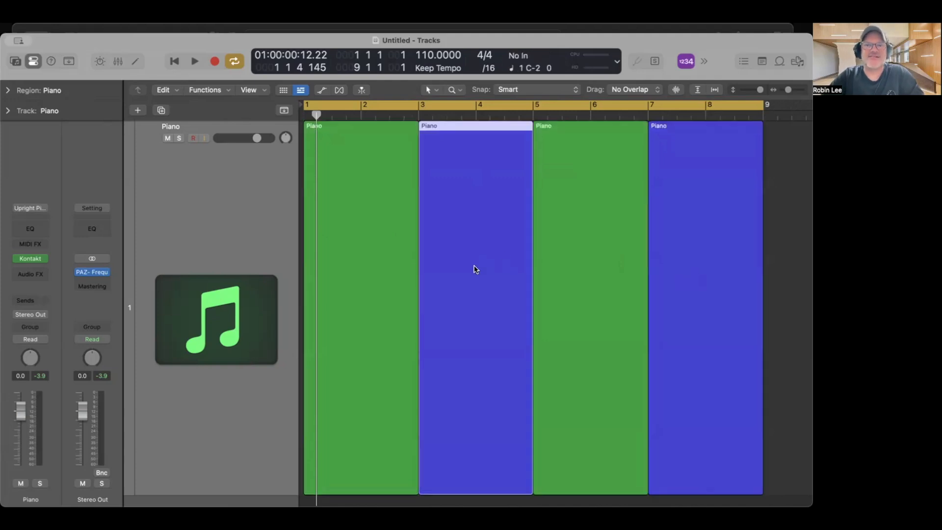
{"action": "left_click", "coordinate": [784, 222]}
Step: Color the last region, starting at bar 7, magenta
{"action": "left_click", "coordinate": [749, 252]}
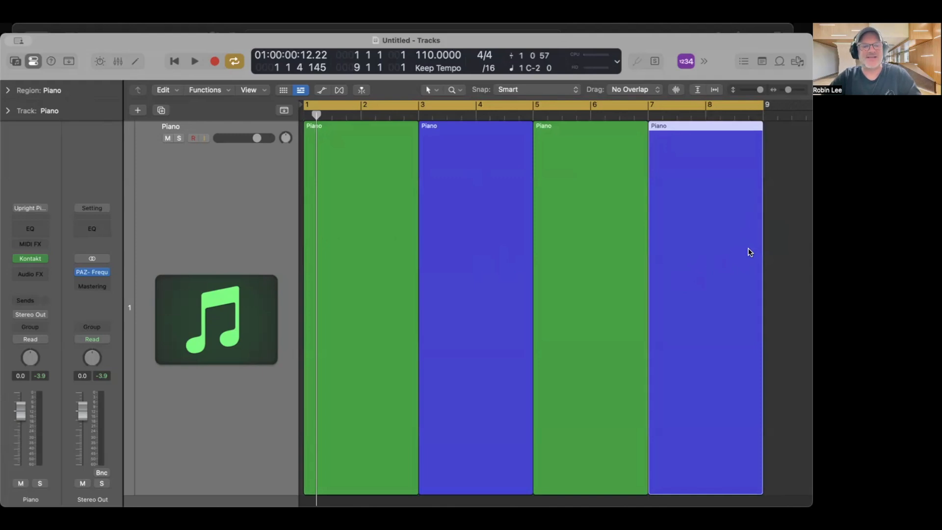
{"action": "key", "text": "alt+c"}
{"action": "left_click", "coordinate": [598, 358]}
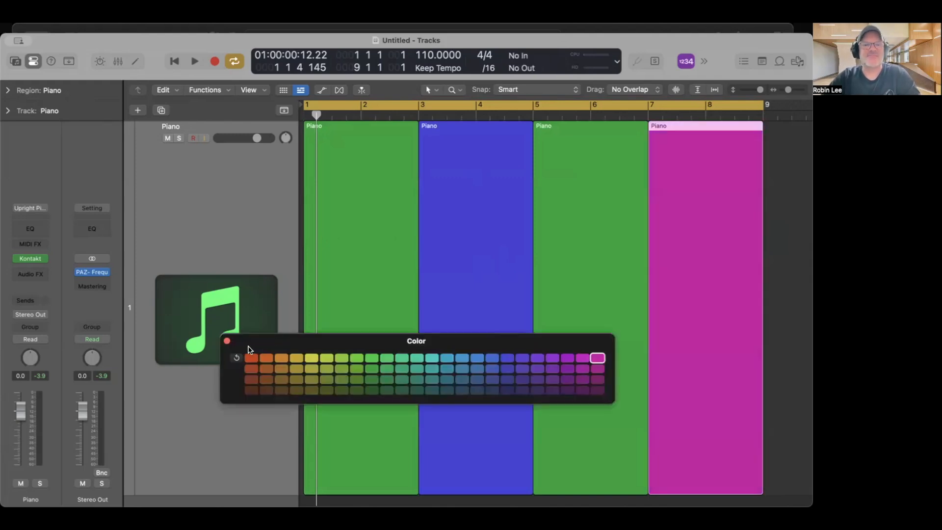
{"action": "left_click", "coordinate": [227, 340]}
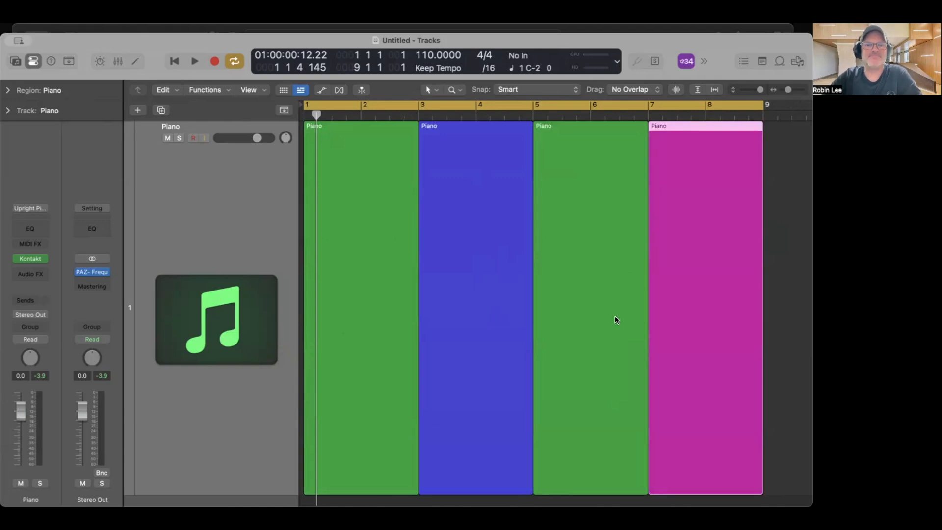
Step: Set the cycle range from bar 1 to bar 3 and open the first Piano region in the Piano Roll
{"action": "left_click", "coordinate": [320, 104]}
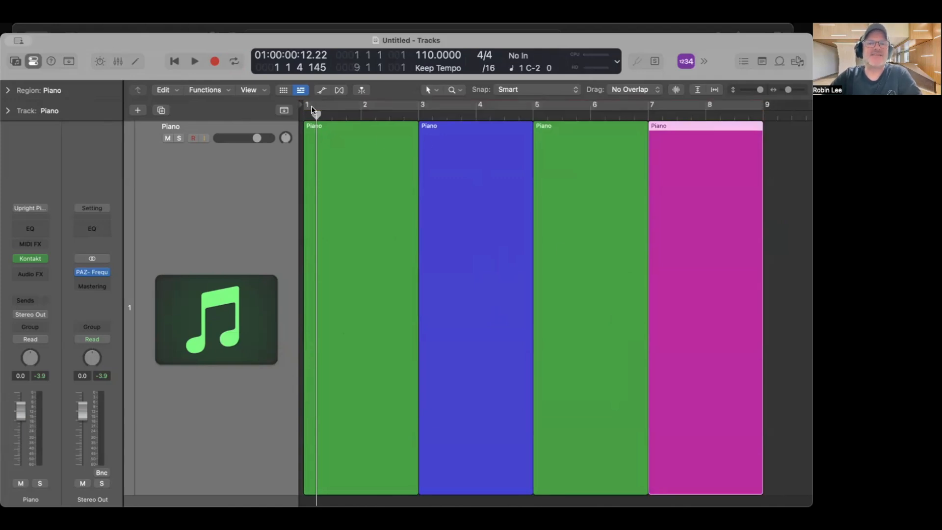
{"action": "left_click_drag", "start_coordinate": [306, 108], "coordinate": [418, 105]}
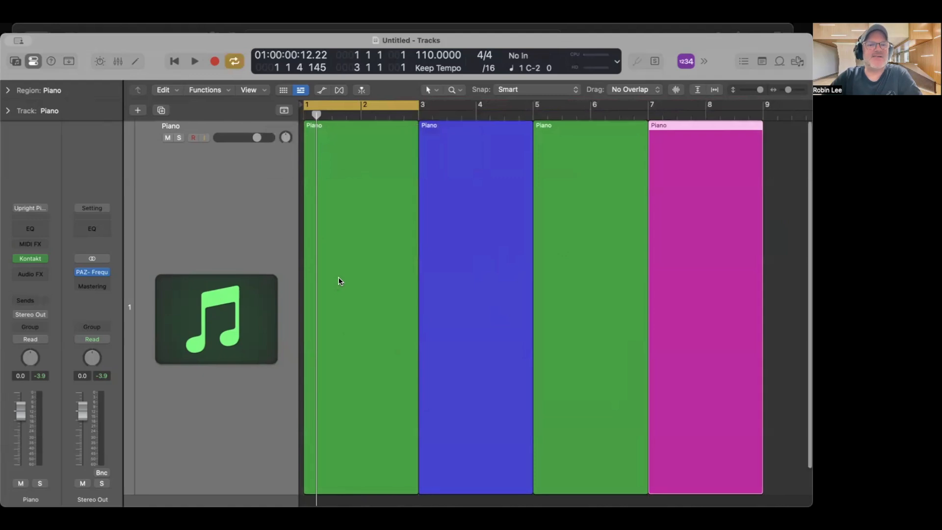
{"action": "double_click", "coordinate": [341, 280]}
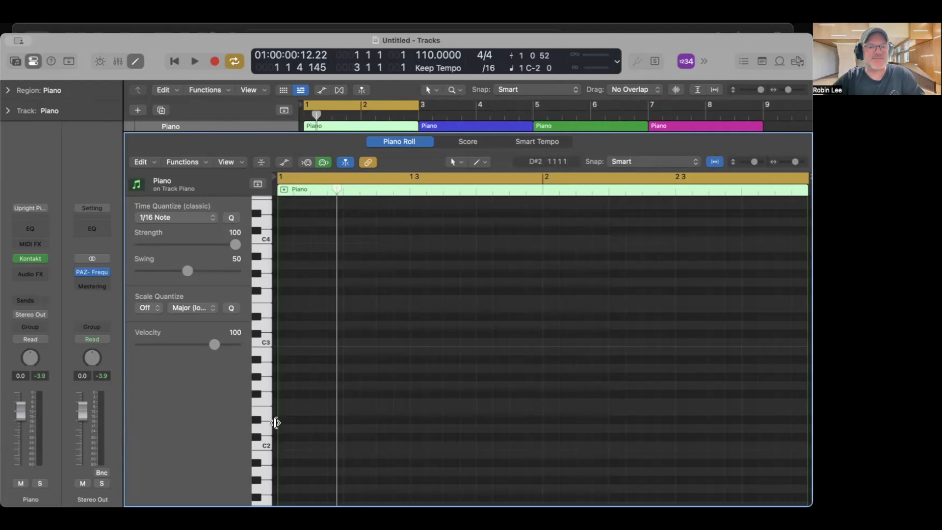
Step: Switch to the browser's melody grid and examine the notes of the G Minor/Aeolian scale
{"action": "key", "text": "super+Tab"}
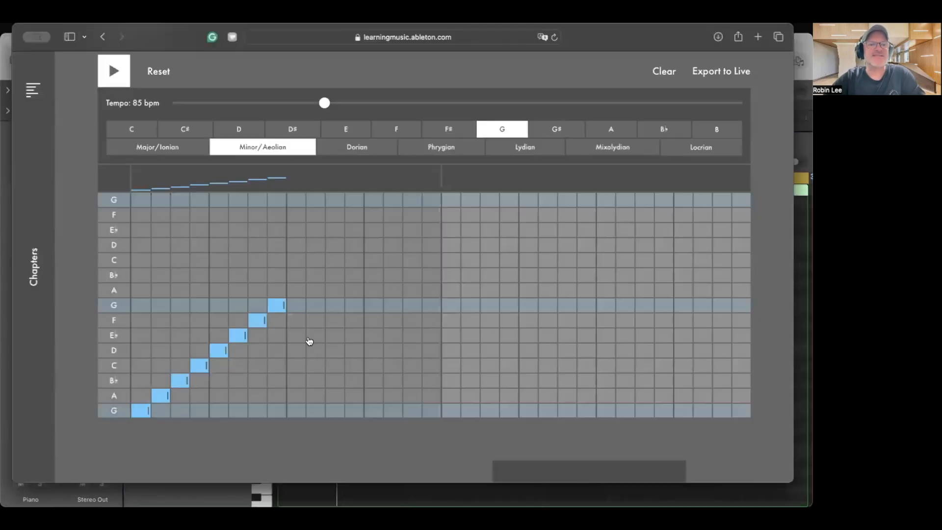
{"action": "scroll", "coordinate": [309, 341], "scroll_direction": "up", "scroll_amount": 3}
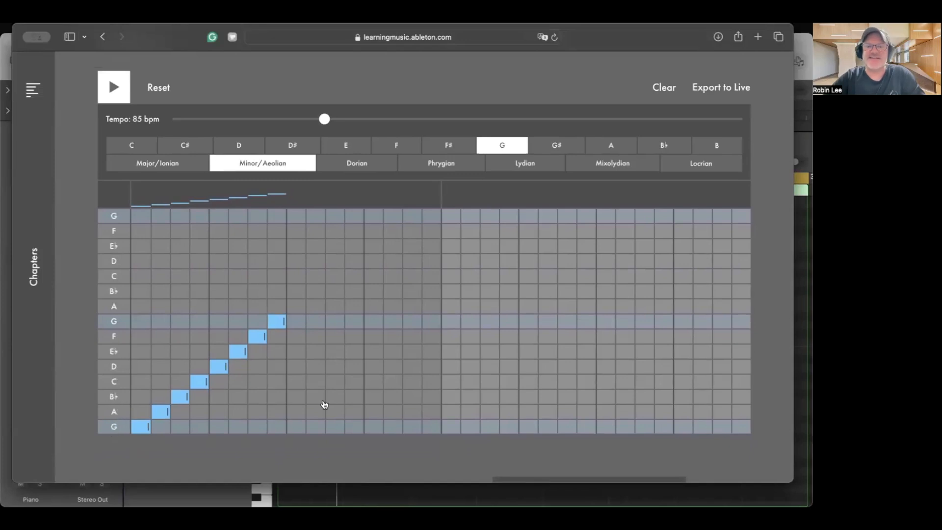
Step: Switch back to Logic Pro and add a one-beat A#3 note at the start of bar 1
{"action": "left_click", "coordinate": [421, 493]}
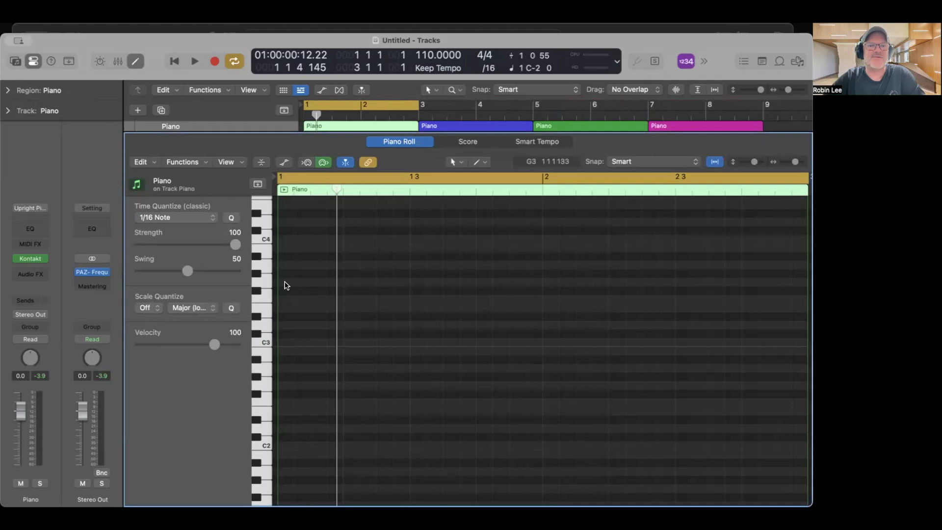
{"action": "right_click", "coordinate": [290, 258]}
{"action": "left_click", "coordinate": [302, 263]}
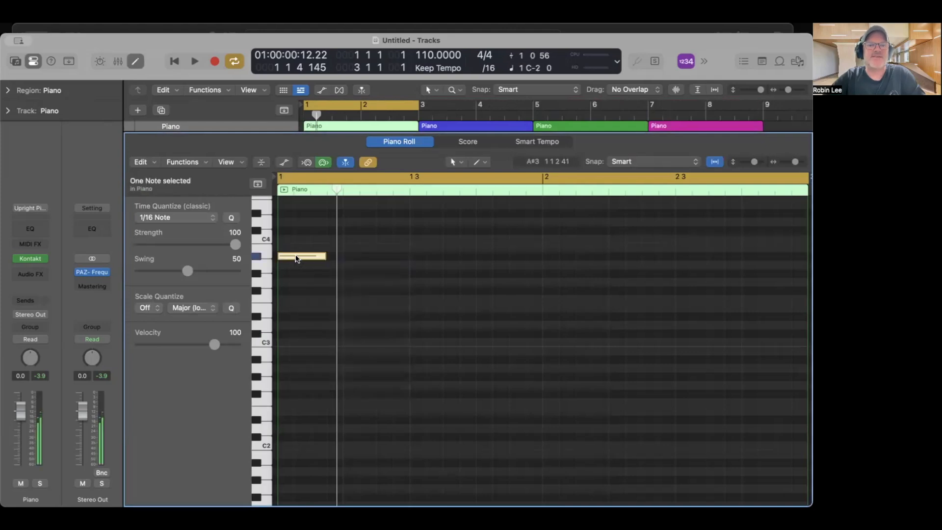
{"action": "left_click_drag", "start_coordinate": [325, 256], "coordinate": [344, 276]}
{"action": "left_click", "coordinate": [345, 276]}
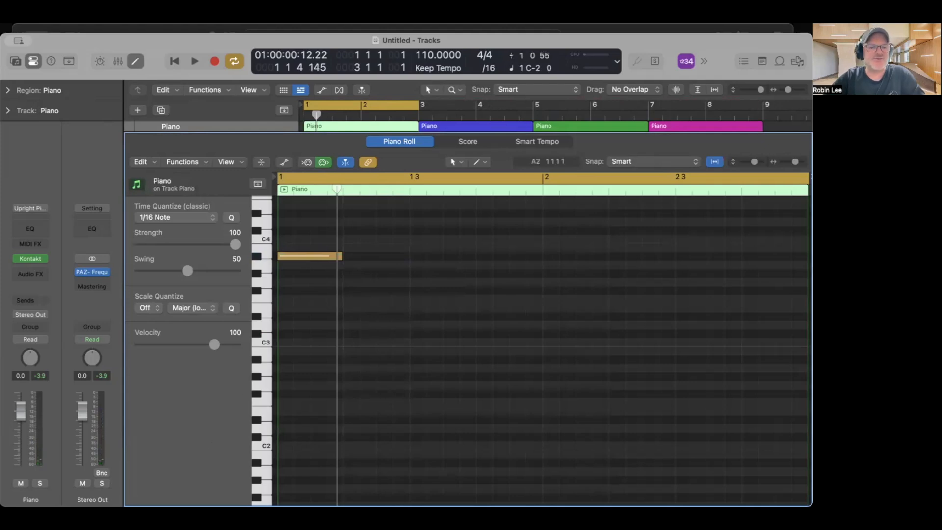
Step: Check the G minor scale reference in the browser and add one-beat A3 and G3 notes on beats 2 and 3 of bar 1
{"action": "key", "text": "super+Tab"}
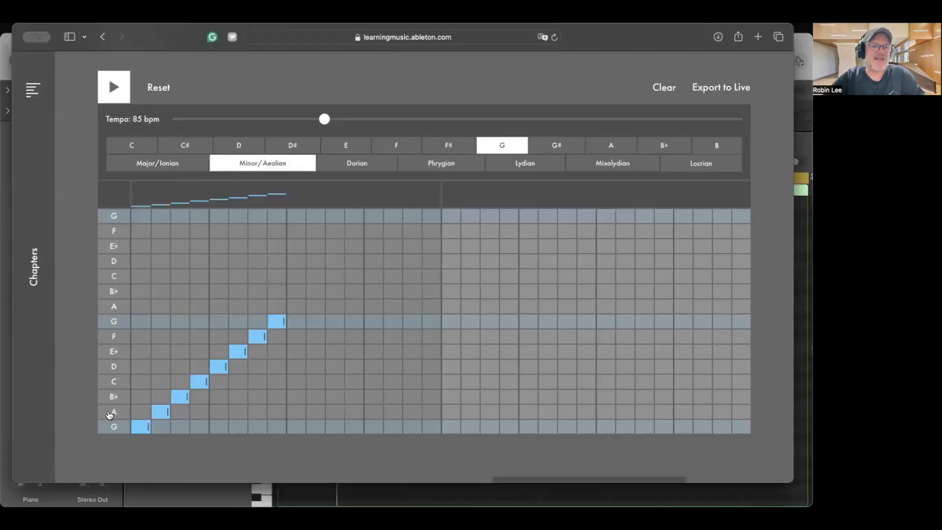
{"action": "key", "text": "super+Tab"}
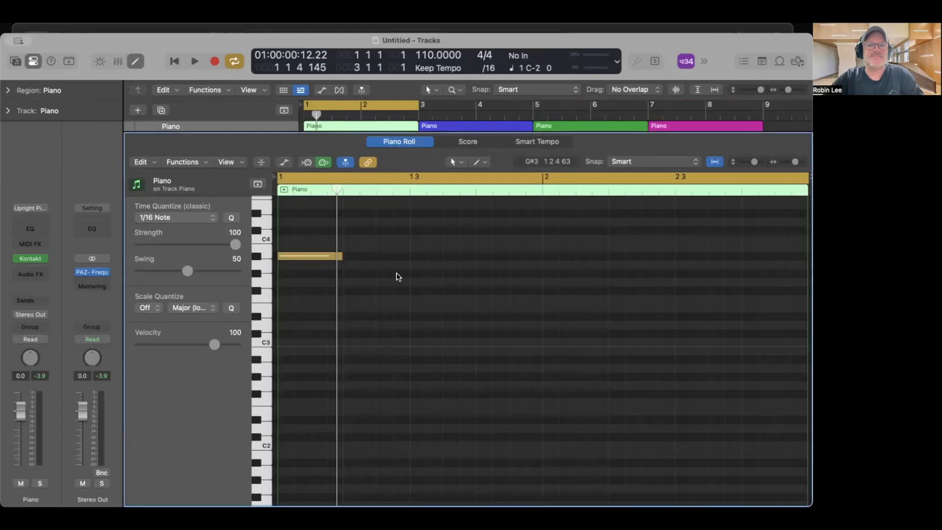
{"action": "left_click_drag", "start_coordinate": [307, 257], "coordinate": [369, 269]}
{"action": "mouse_move", "coordinate": [369, 268]}
{"action": "left_click_drag", "start_coordinate": [369, 268], "coordinate": [436, 284]}
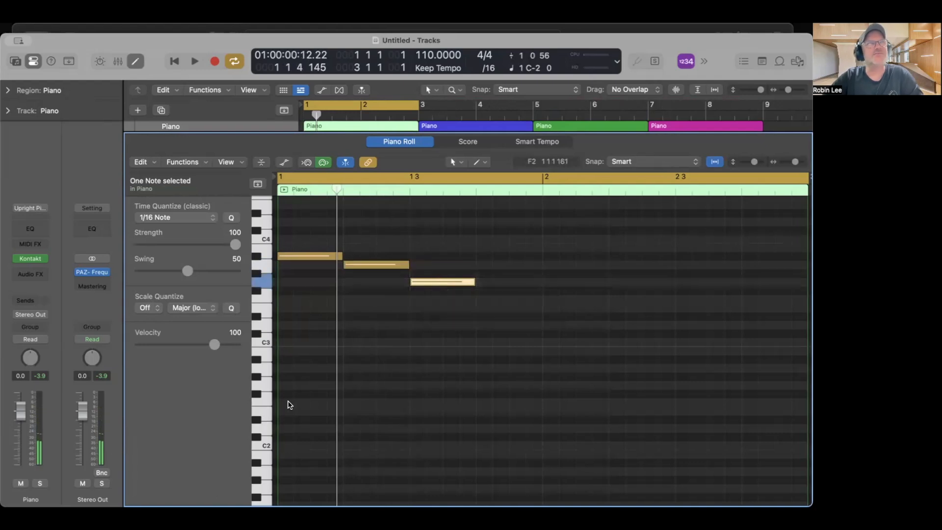
Step: Following the browser's scale reference, add one-beat D#4 on beat 4 of bar 1 and D4 at the start of bar 2
{"action": "left_click", "coordinate": [105, 516]}
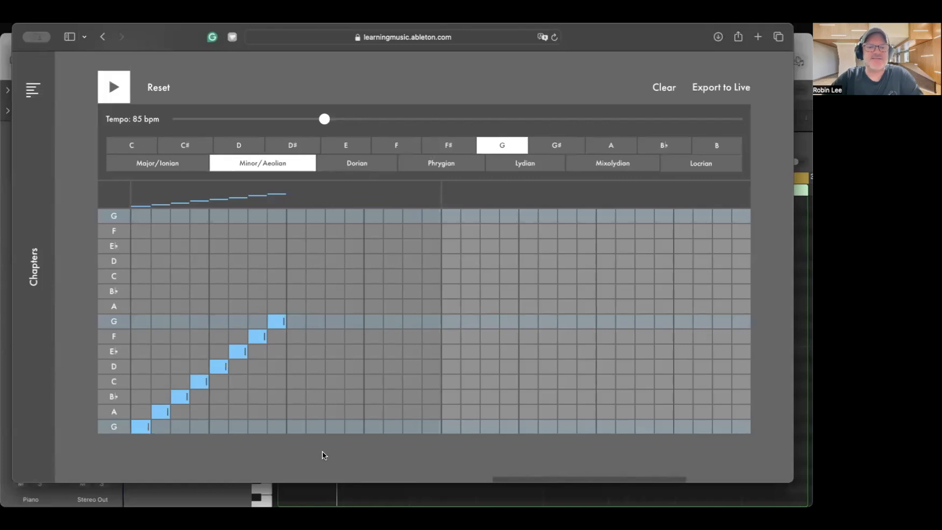
{"action": "left_click", "coordinate": [226, 489]}
{"action": "left_click_drag", "start_coordinate": [440, 283], "coordinate": [505, 216]}
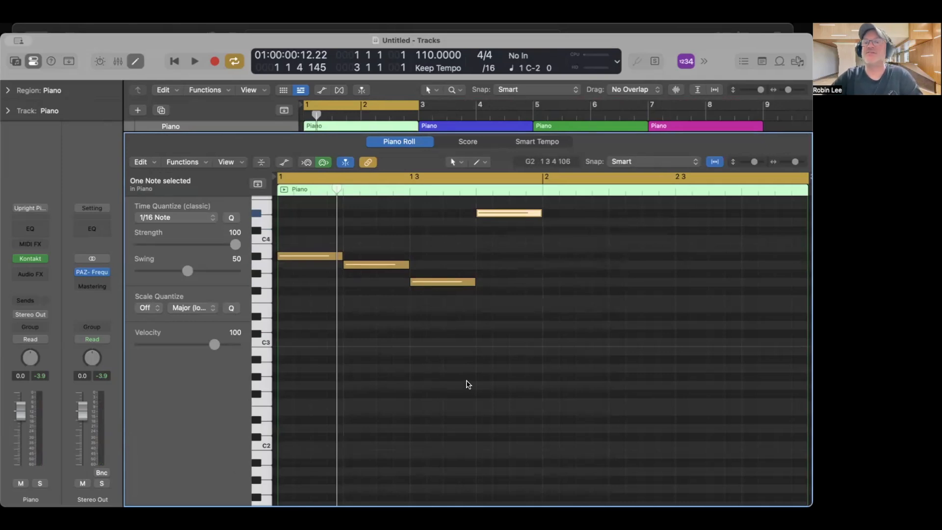
{"action": "left_click", "coordinate": [197, 518]}
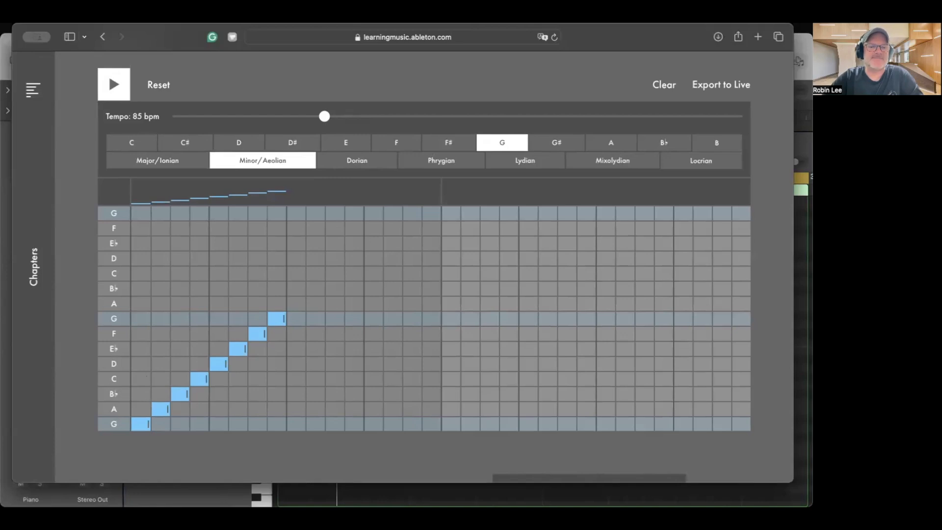
{"action": "left_click", "coordinate": [348, 493]}
{"action": "left_click_drag", "start_coordinate": [505, 212], "coordinate": [572, 226]}
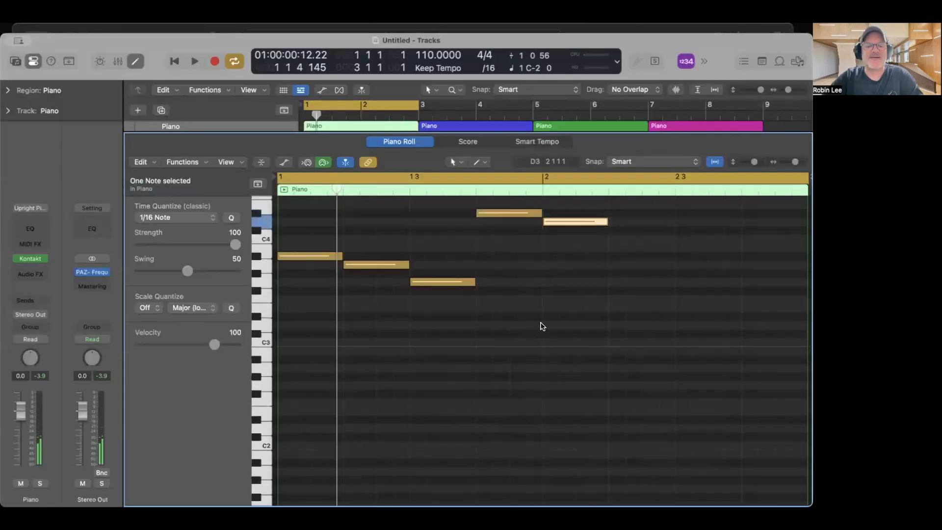
Step: Play back the five-note phrase and audition its individual notes
{"action": "key", "text": "space"}
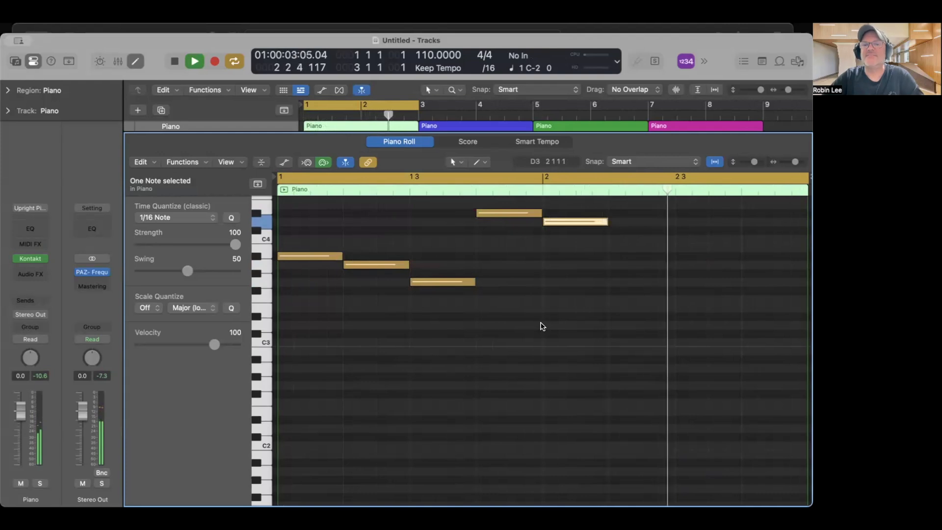
{"action": "key", "text": "space"}
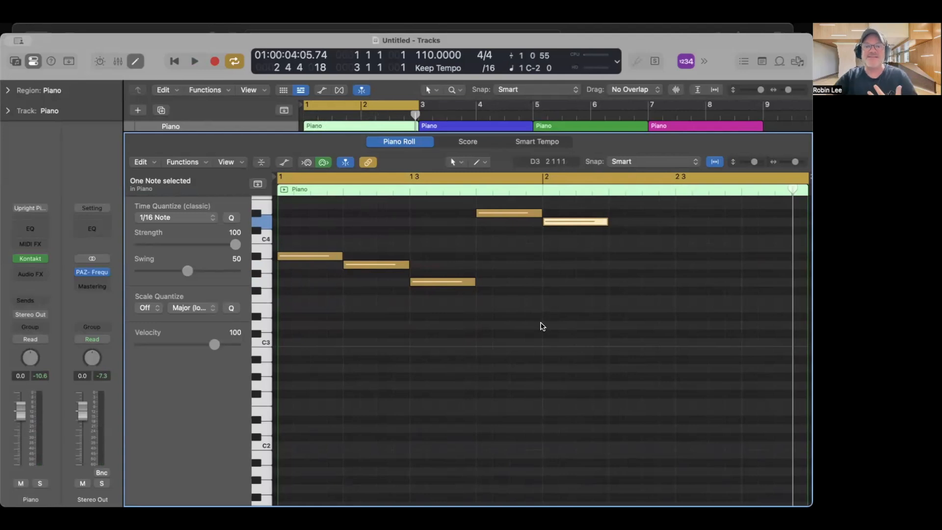
{"action": "left_click_drag", "start_coordinate": [310, 231], "coordinate": [433, 299]}
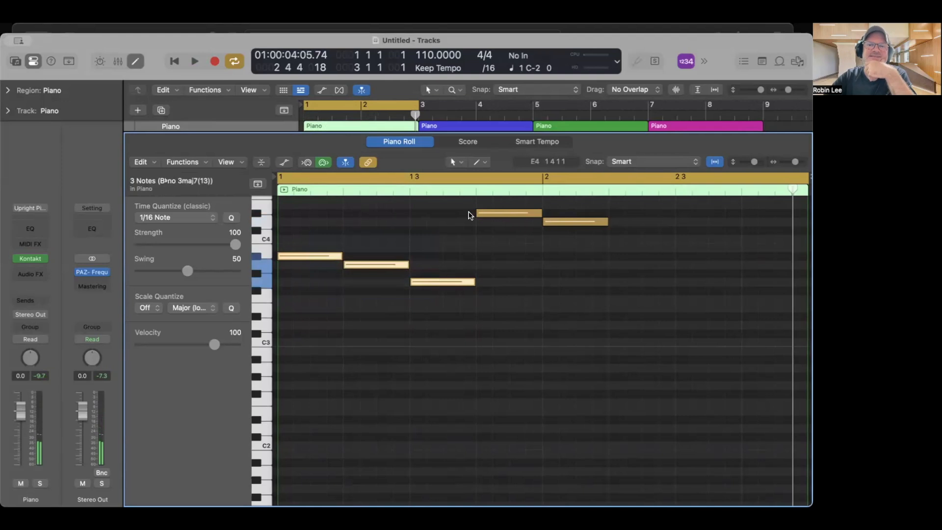
{"action": "left_click", "coordinate": [498, 215]}
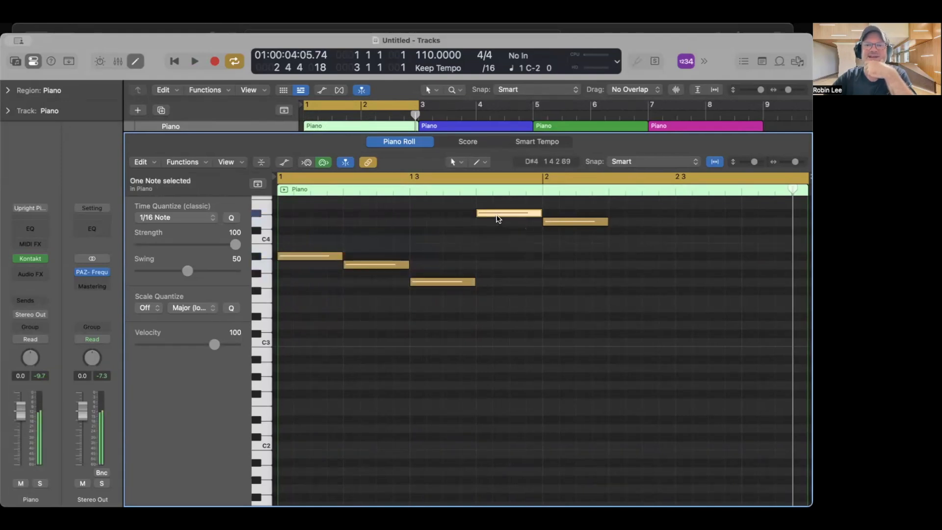
{"action": "left_click", "coordinate": [440, 282]}
{"action": "left_click", "coordinate": [573, 223]}
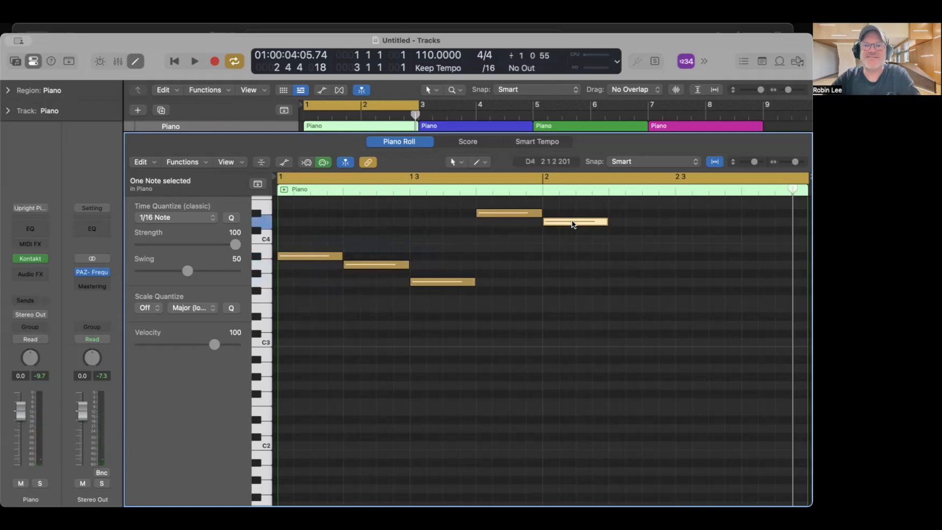
{"action": "left_click", "coordinate": [663, 301]}
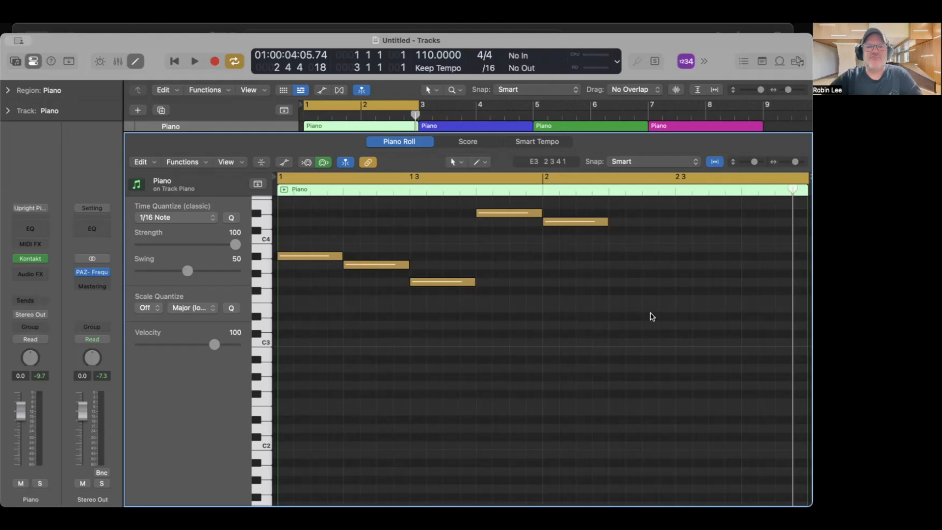
Step: Split the opening A#3 into a dotted eighth and a repeated sixteenth, moving the other notes one beat later
{"action": "left_click_drag", "start_coordinate": [341, 256], "coordinate": [326, 256]}
{"action": "left_click", "coordinate": [391, 213]}
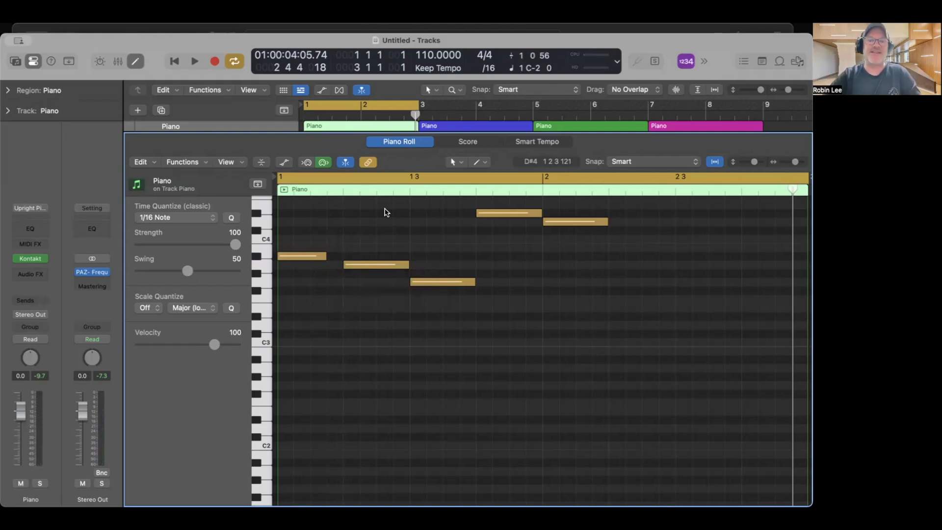
{"action": "left_click_drag", "start_coordinate": [381, 204], "coordinate": [597, 326]}
{"action": "left_click_drag", "start_coordinate": [396, 268], "coordinate": [463, 268]}
{"action": "left_click", "coordinate": [385, 240]}
{"action": "left_click", "coordinate": [309, 257]}
{"action": "left_click_drag", "start_coordinate": [309, 258], "coordinate": [343, 259]}
Step: Place A3 as an eighth on the offbeat of beat 2 and split G3 on beat 3 into a dotted eighth and a sixteenth
{"action": "mouse_move", "coordinate": [426, 267]}
{"action": "left_mouse_down"}
{"action": "mouse_move", "coordinate": [393, 268]}
{"action": "mouse_move", "coordinate": [411, 265]}
{"action": "left_mouse_up"}
{"action": "left_click_drag", "start_coordinate": [505, 282], "coordinate": [454, 284]}
{"action": "left_click_drag", "start_coordinate": [438, 286], "coordinate": [475, 282]}
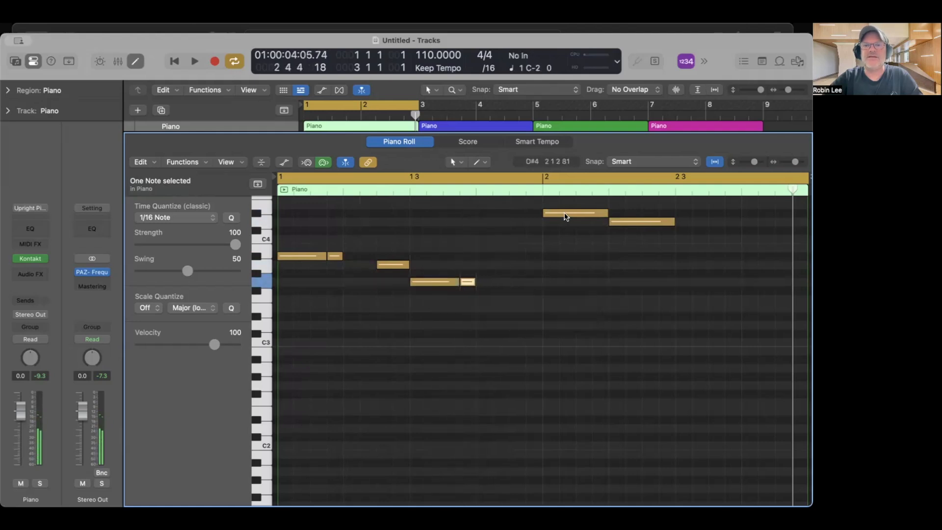
Step: Place D#4 as bar 1's last eighth, turn bar 2's D4 into a dotted eighth, a sixteenth and an offbeat 1.5-beat note, and play the phrase
{"action": "left_click", "coordinate": [565, 215]}
{"action": "left_click_drag", "start_coordinate": [564, 215], "coordinate": [542, 212]}
{"action": "left_click", "coordinate": [620, 221]}
{"action": "left_click_drag", "start_coordinate": [620, 221], "coordinate": [741, 233]}
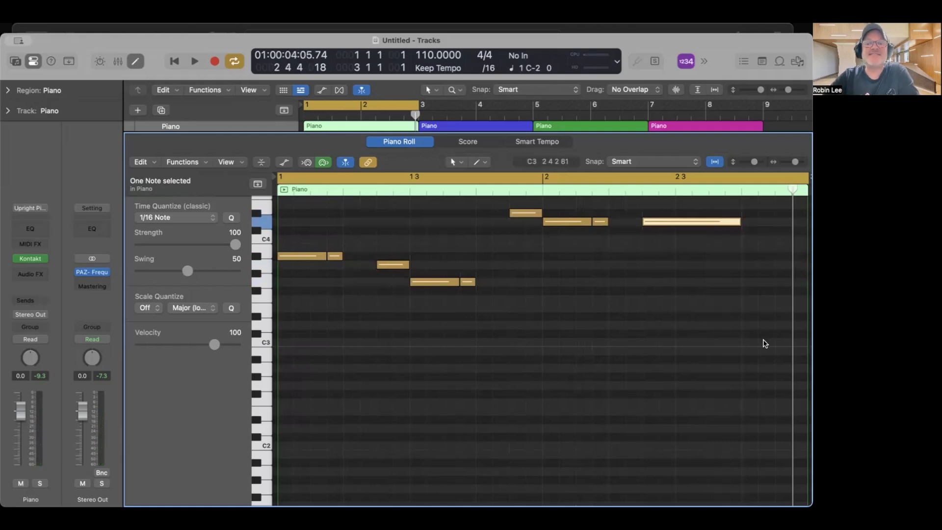
{"action": "key", "text": "space"}
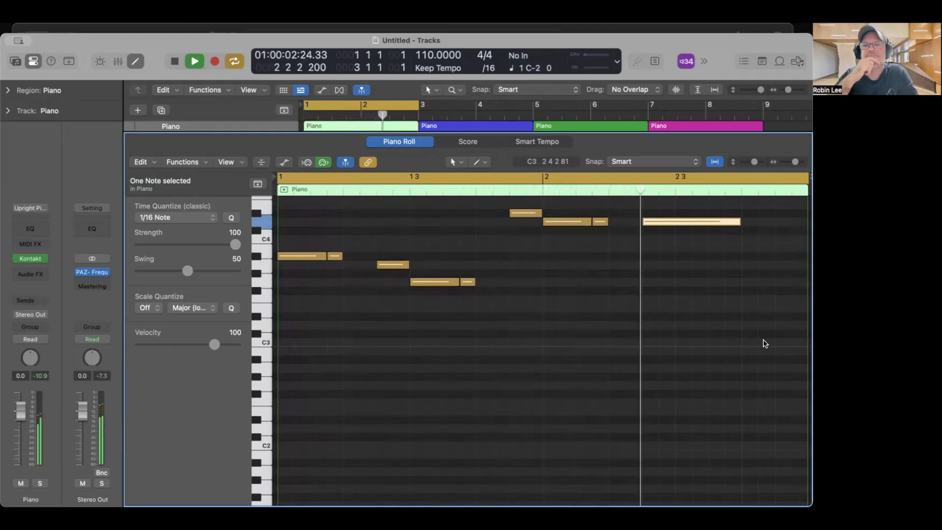
{"action": "key", "text": "space"}
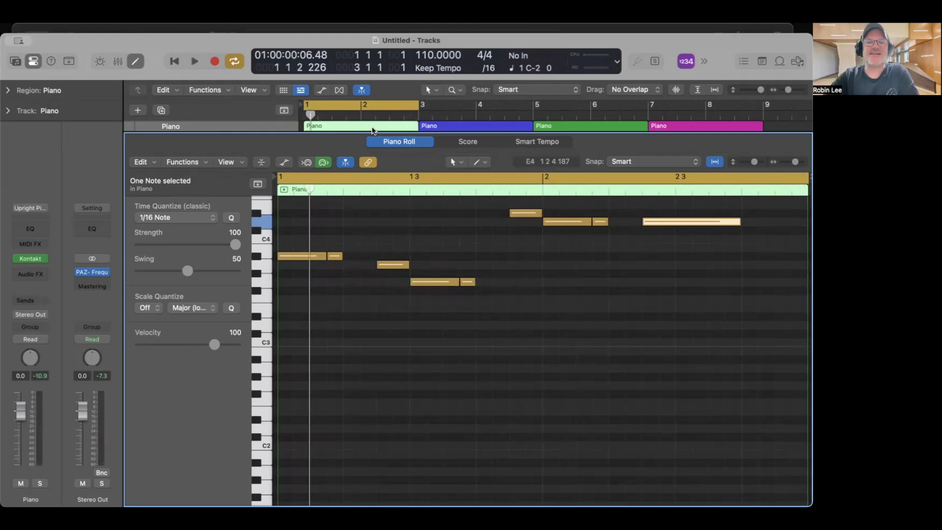
Step: Close the Piano Roll and replace the empty green region at bar 5 with a copy of the bar 1 region
{"action": "key", "text": "p"}
{"action": "left_click", "coordinate": [577, 253]}
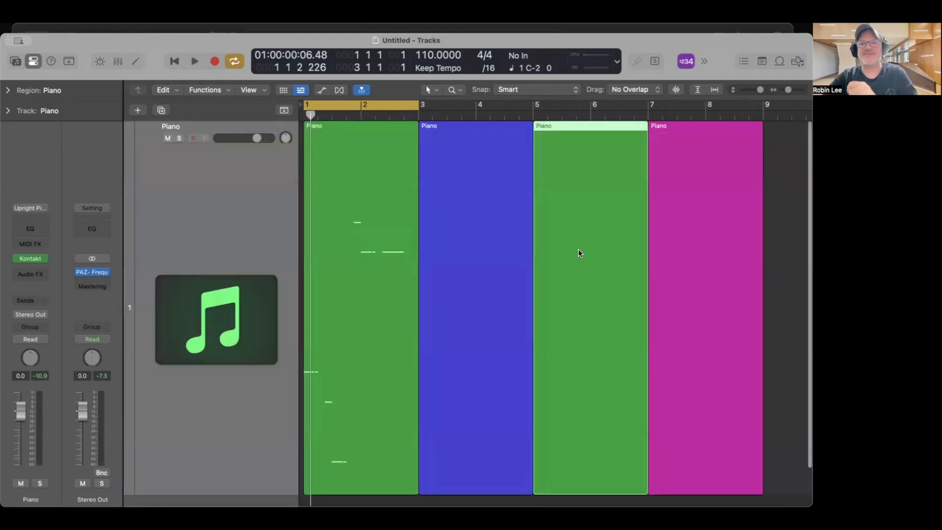
{"action": "key", "text": "Delete"}
{"action": "left_click", "coordinate": [349, 243]}
{"action": "left_click_drag", "start_coordinate": [350, 244], "coordinate": [579, 247]}
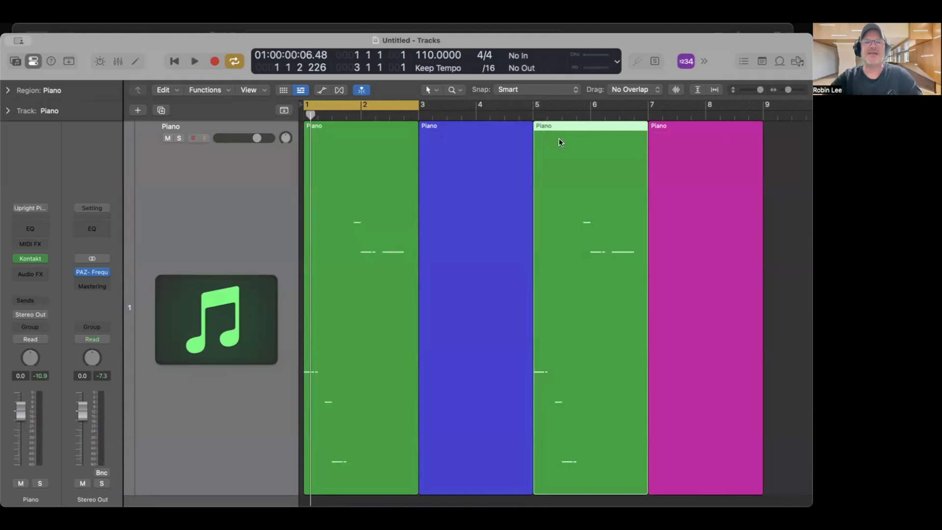
Step: Extend the cycle range to bar 5 and open the first green and blue regions together in the Piano Roll
{"action": "left_click_drag", "start_coordinate": [418, 106], "coordinate": [534, 106]}
{"action": "left_click", "coordinate": [484, 194]}
{"action": "left_click", "coordinate": [357, 195], "text": "shift"}
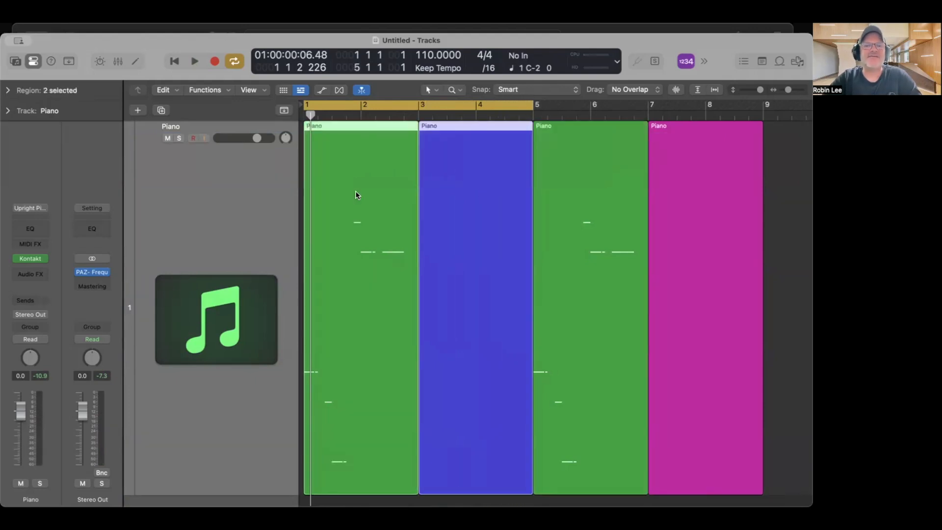
{"action": "double_click", "coordinate": [445, 201]}
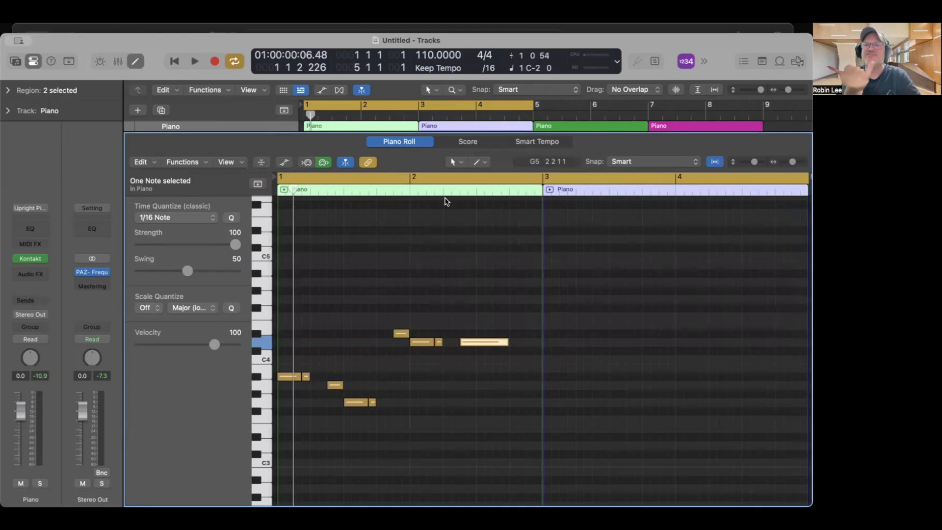
Step: Copy the short D4 pair to the start of bar 3 and D#4 to the offbeat of its beat 2
{"action": "left_click", "coordinate": [631, 311]}
{"action": "left_click_drag", "start_coordinate": [483, 343], "coordinate": [573, 342]}
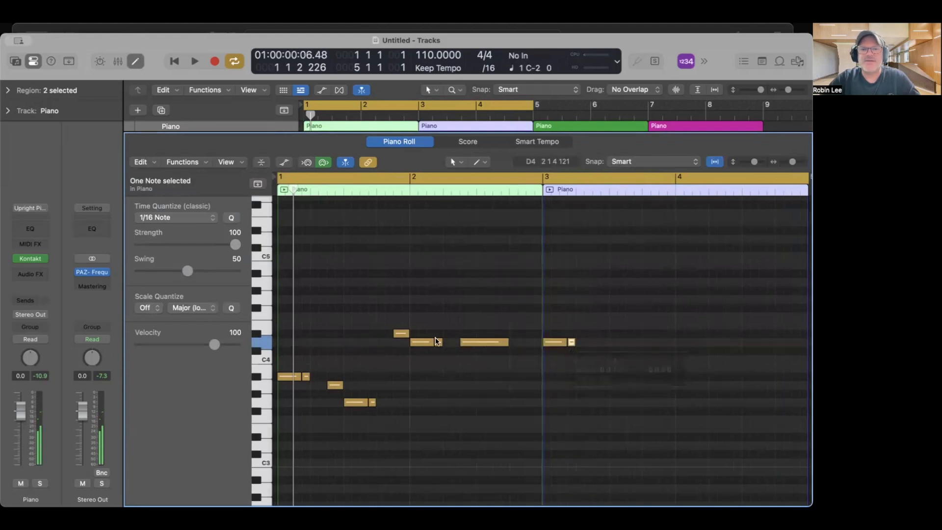
{"action": "left_click_drag", "start_coordinate": [402, 336], "coordinate": [599, 335]}
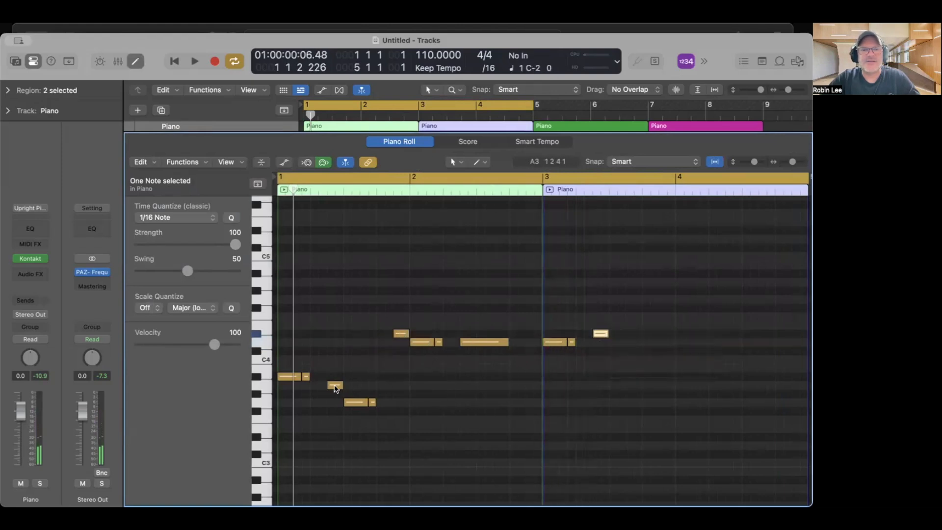
Step: Complete the blue phrase with copies of the G3 pair, A3, the A#3 pair at bar 4 and a longer closing A#3, and play it
{"action": "left_click", "coordinate": [335, 385]}
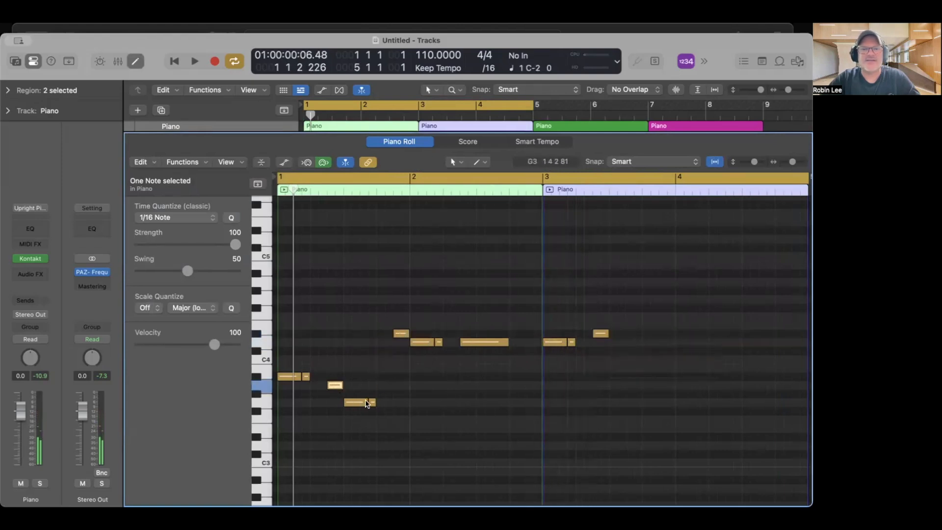
{"action": "mouse_move", "coordinate": [353, 404]}
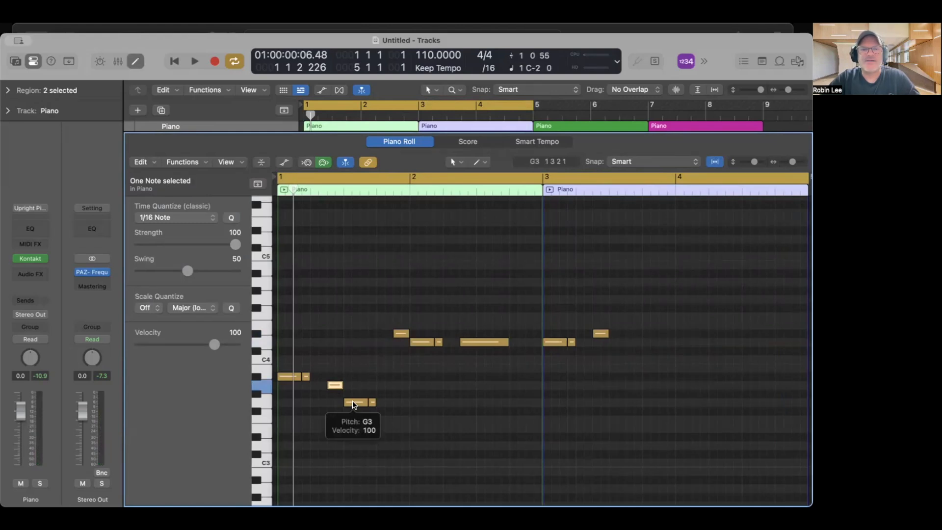
{"action": "left_click_drag", "start_coordinate": [352, 402], "coordinate": [634, 401]}
{"action": "left_click_drag", "start_coordinate": [335, 384], "coordinate": [662, 386]}
{"action": "left_click_drag", "start_coordinate": [289, 376], "coordinate": [774, 377]}
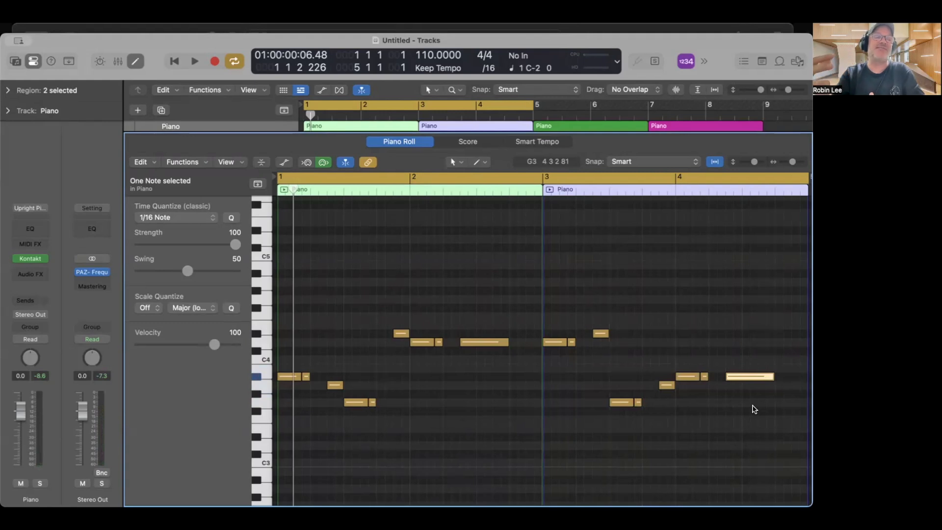
{"action": "key", "text": "space"}
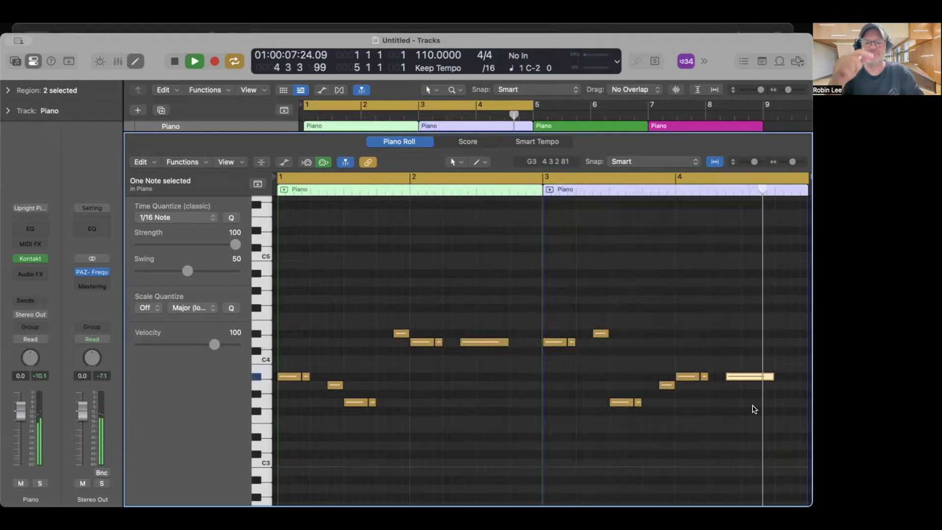
{"action": "key", "text": "space"}
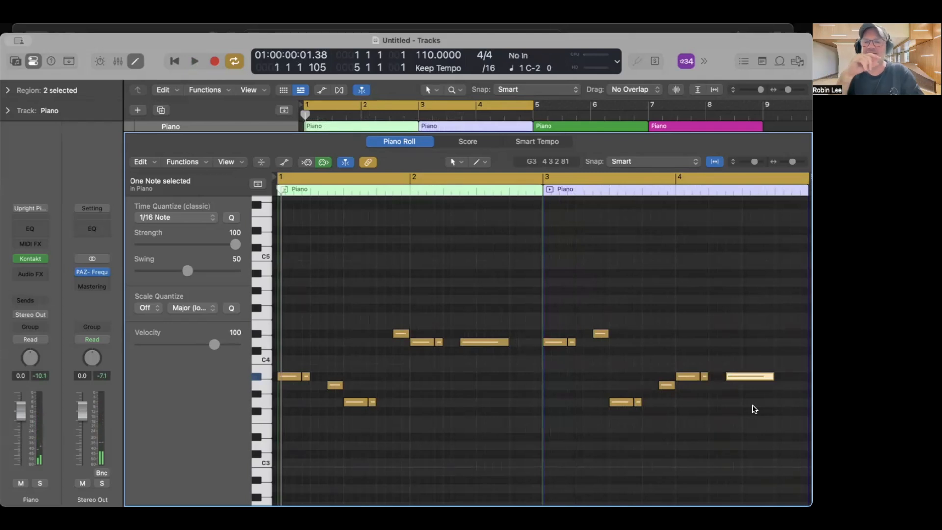
Step: Replace the A#3 pair at bar 4 with a single A3 extended to the closing A#3, and play the four bars
{"action": "left_click", "coordinate": [701, 407]}
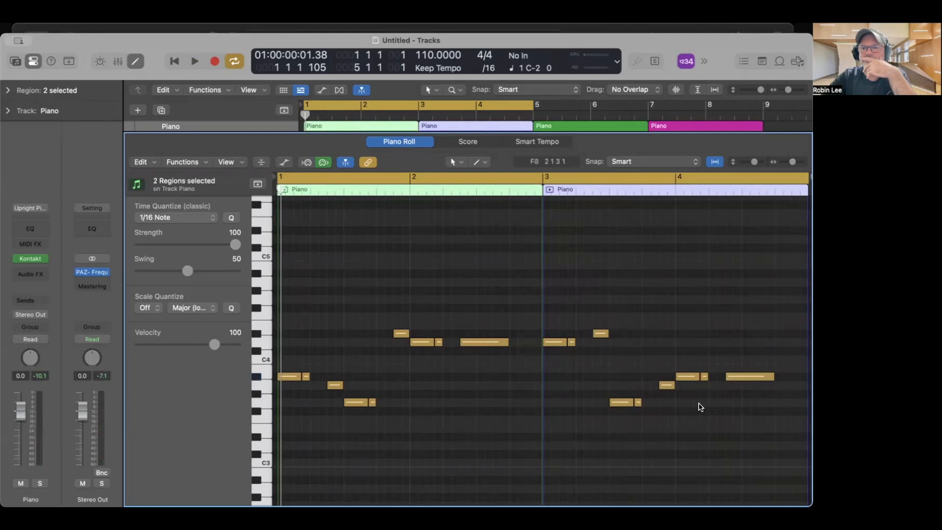
{"action": "left_click_drag", "start_coordinate": [705, 349], "coordinate": [767, 410]}
{"action": "key", "text": "Delete"}
{"action": "left_click", "coordinate": [689, 378]}
{"action": "left_click_drag", "start_coordinate": [688, 378], "coordinate": [720, 378]}
{"action": "left_click", "coordinate": [666, 385]}
{"action": "left_click_drag", "start_coordinate": [667, 388], "coordinate": [721, 398]}
{"action": "left_click_drag", "start_coordinate": [728, 378], "coordinate": [765, 389]}
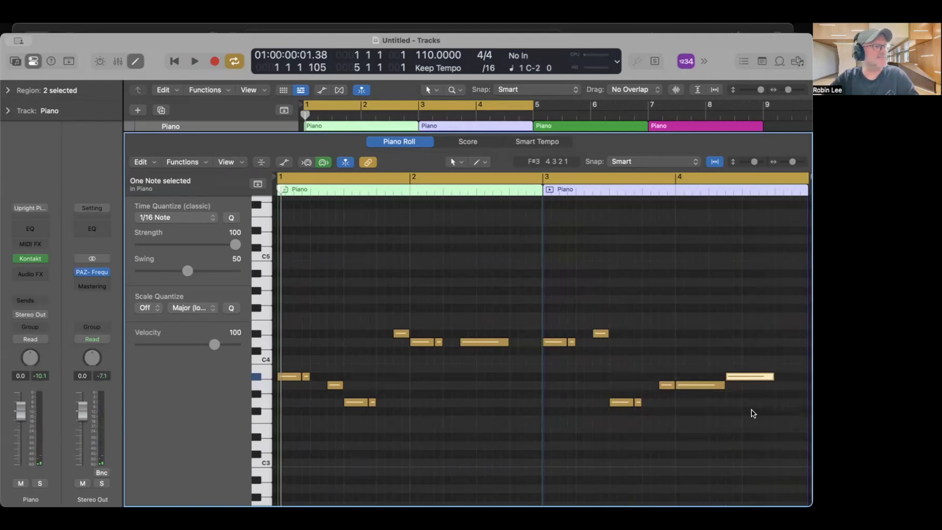
{"action": "key", "text": "space"}
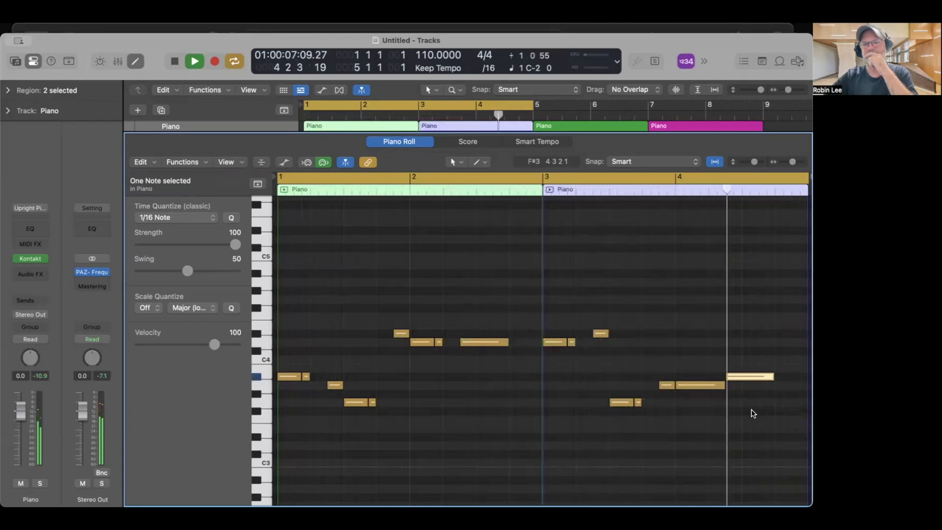
Step: Extend the cycle range to bar 9, then open all four regions together in the Piano Roll and play them
{"action": "key", "text": "space"}
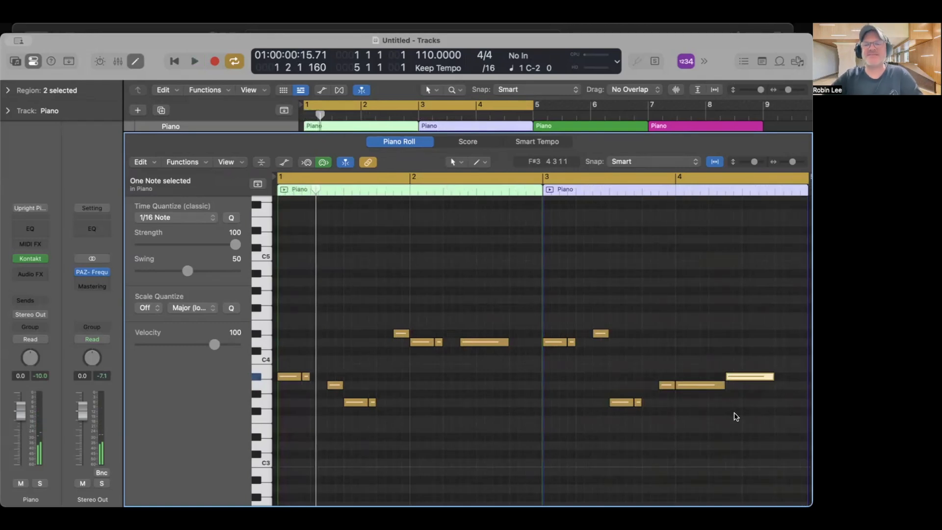
{"action": "left_click", "coordinate": [399, 142]}
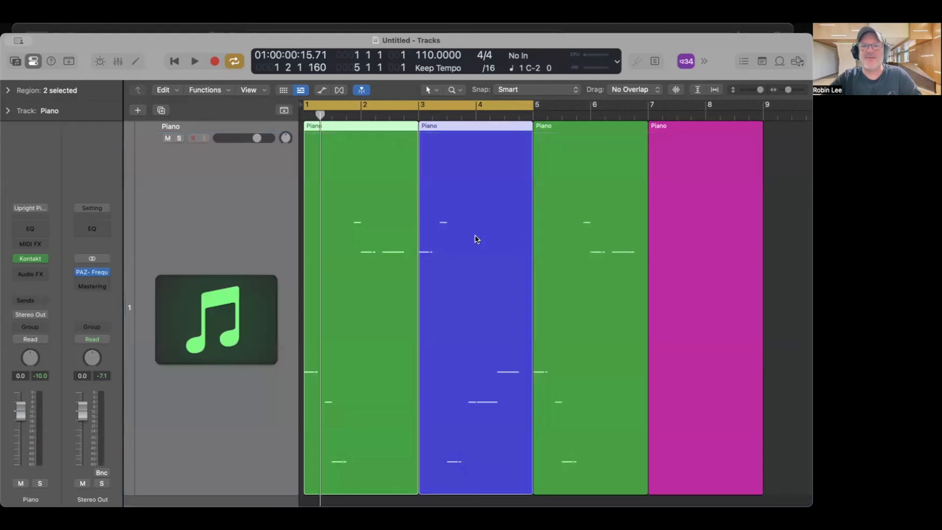
{"action": "left_click_drag", "start_coordinate": [532, 106], "coordinate": [344, 252]}
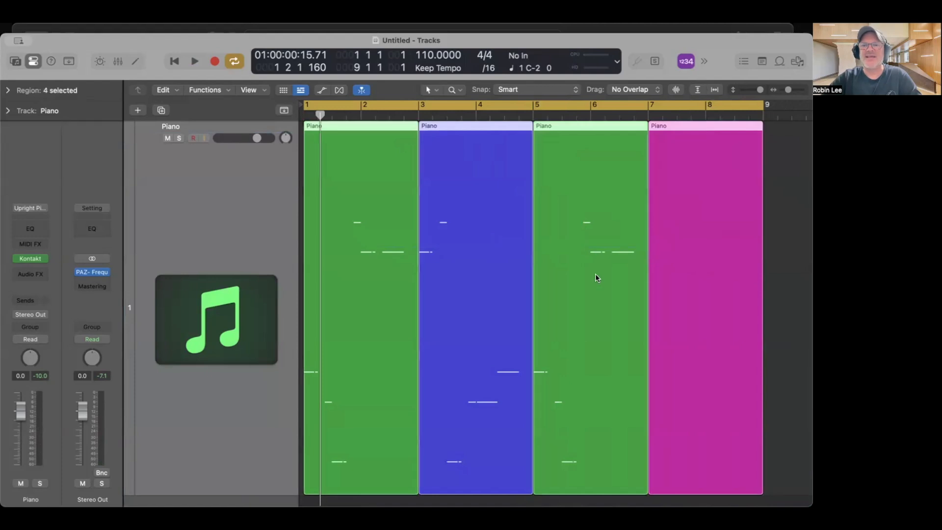
{"action": "key", "text": "p"}
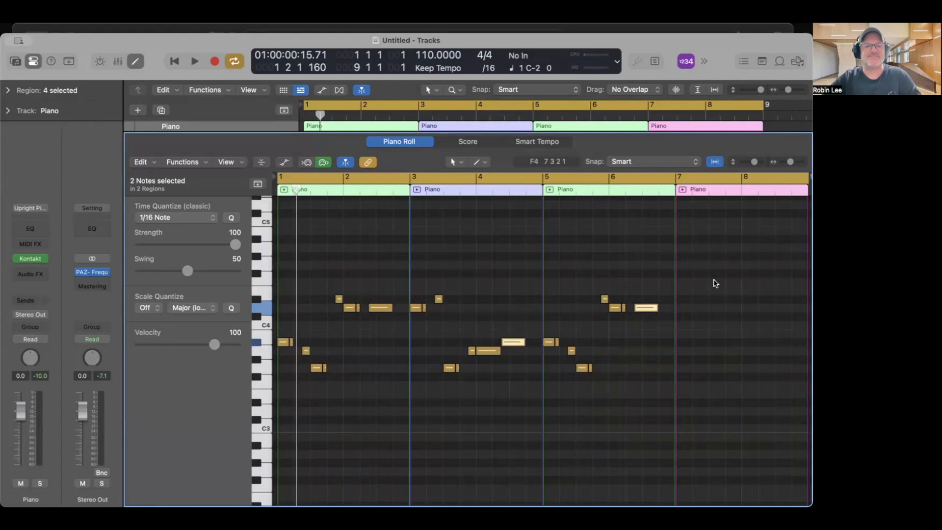
{"action": "key", "text": "space"}
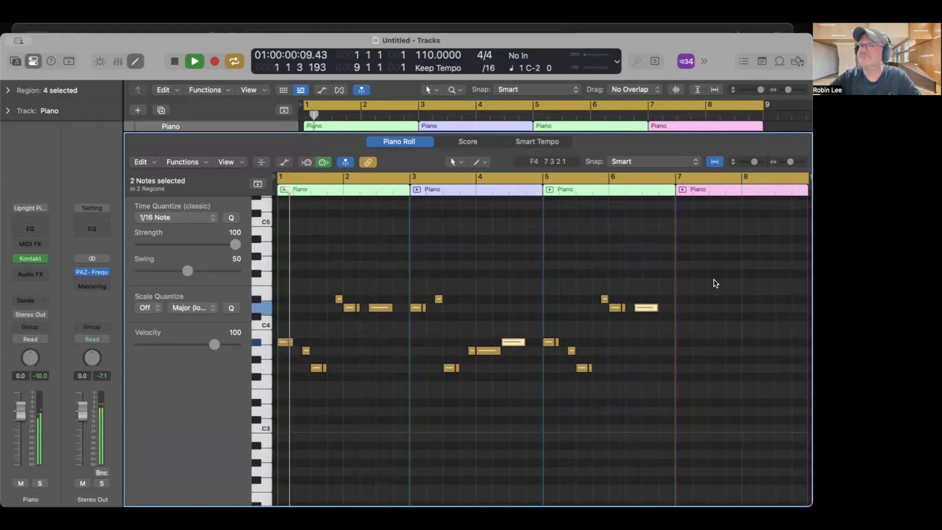
{"action": "key", "text": "space"}
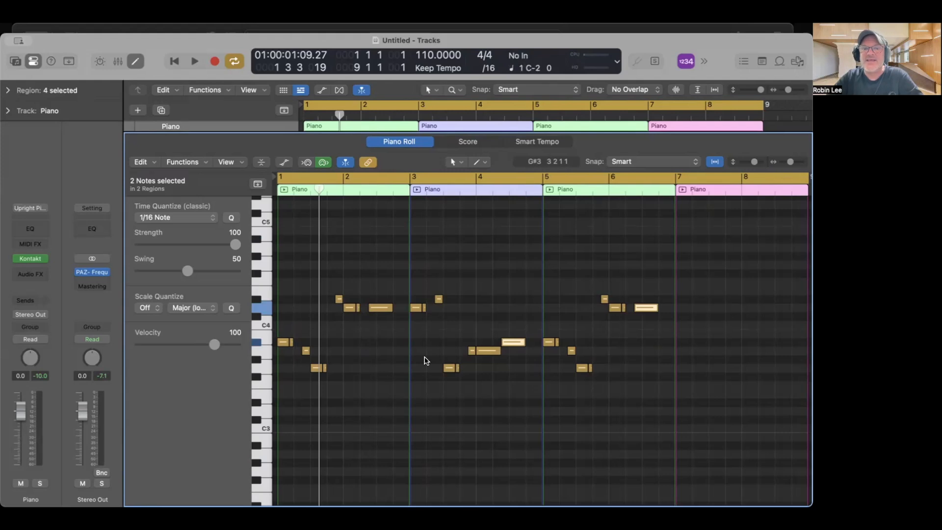
Step: Start the pink phrase with a short A#3 on the offbeat of bar 7's beat 1, followed by equally short D4 and F4 notes
{"action": "scroll", "coordinate": [441, 358], "scroll_direction": "up", "scroll_amount": 1}
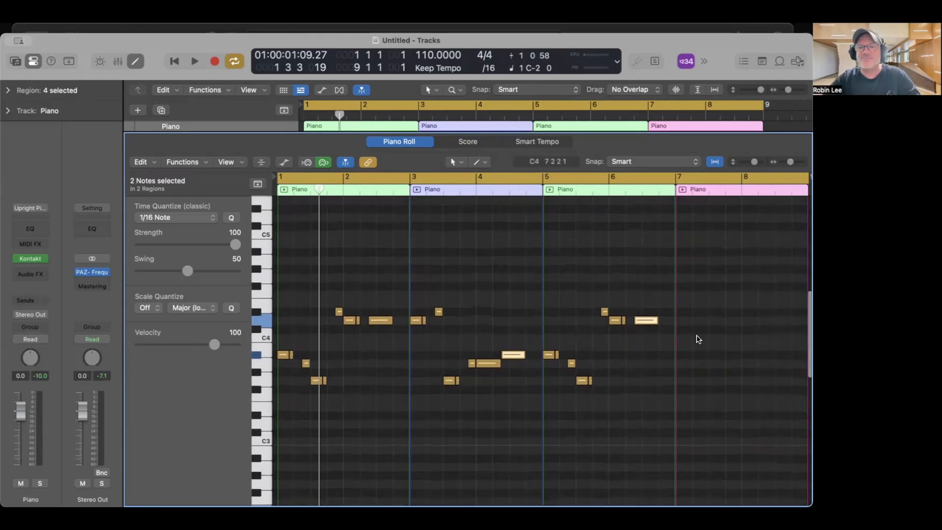
{"action": "right_click", "coordinate": [700, 341]}
{"action": "left_click", "coordinate": [669, 343]}
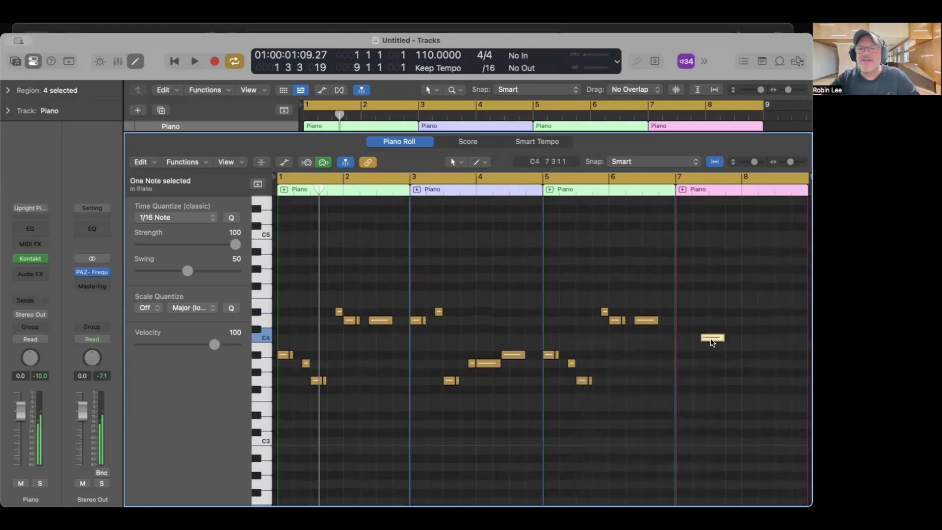
{"action": "left_click_drag", "start_coordinate": [704, 340], "coordinate": [688, 359]}
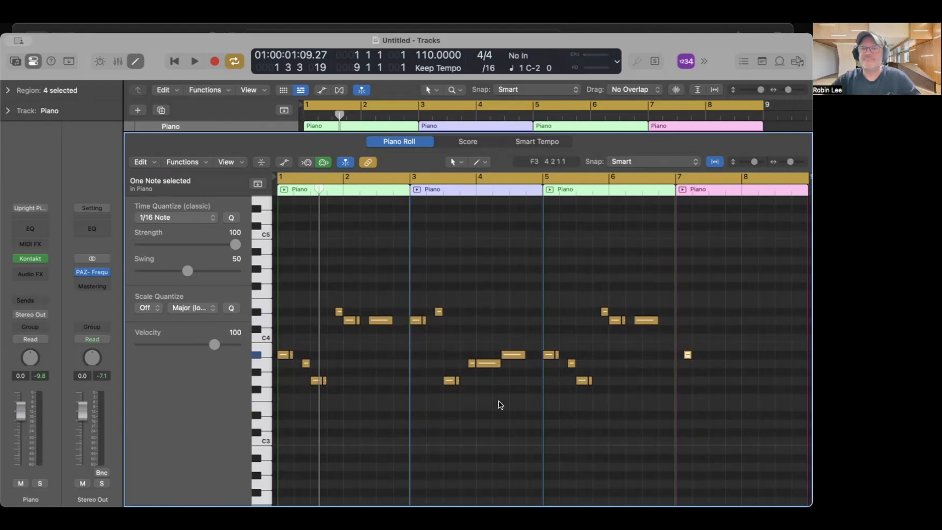
{"action": "left_click_drag", "start_coordinate": [688, 355], "coordinate": [705, 299]}
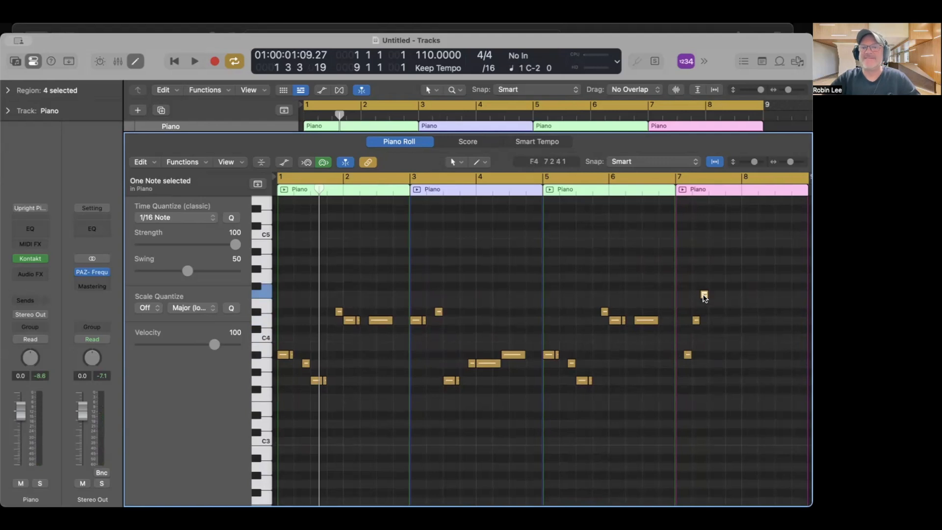
{"action": "mouse_move", "coordinate": [704, 301]}
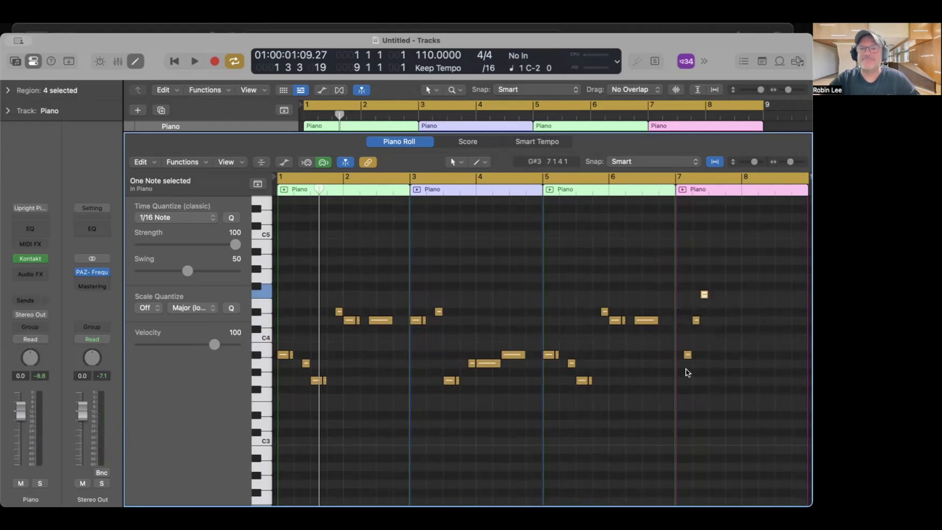
Step: Complete the pink phrase with short G4, D#4, D4 and A#3, a longer C4 at bar 8, short G3 and long closing A#3, and play all eight bars
{"action": "left_click_drag", "start_coordinate": [704, 295], "coordinate": [769, 359]}
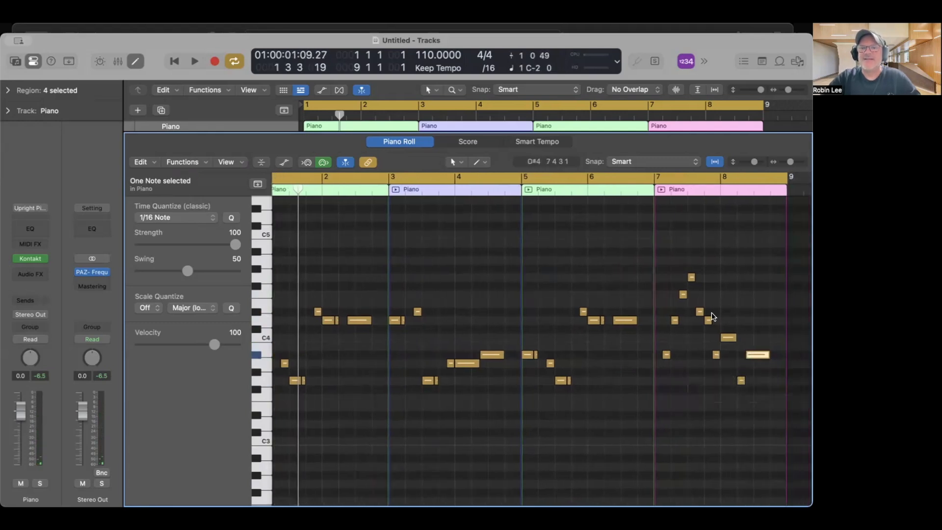
{"action": "left_click_drag", "start_coordinate": [731, 345], "coordinate": [763, 396]}
{"action": "left_click", "coordinate": [732, 275]}
{"action": "scroll", "coordinate": [733, 276], "scroll_direction": "left", "scroll_amount": 3}
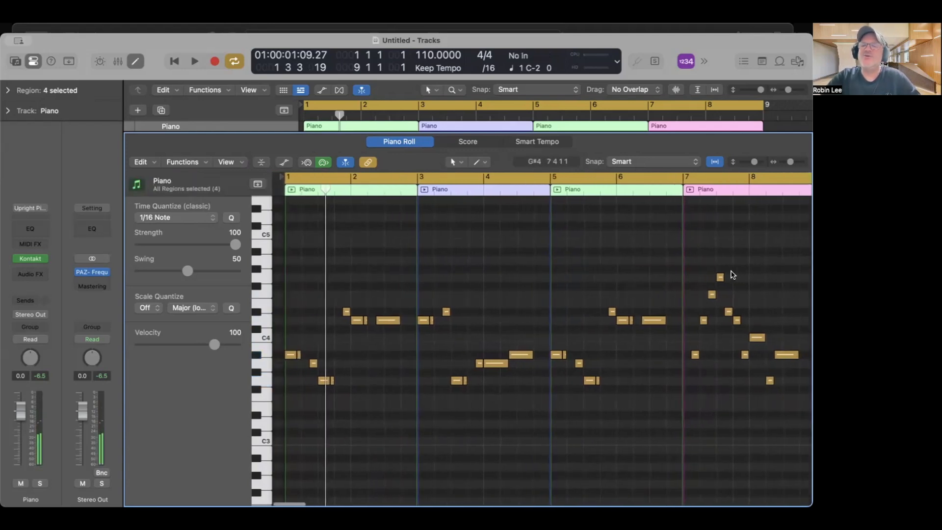
{"action": "scroll", "coordinate": [733, 275], "scroll_direction": "right", "scroll_amount": 1}
{"action": "scroll", "coordinate": [733, 275], "scroll_direction": "left", "scroll_amount": 1}
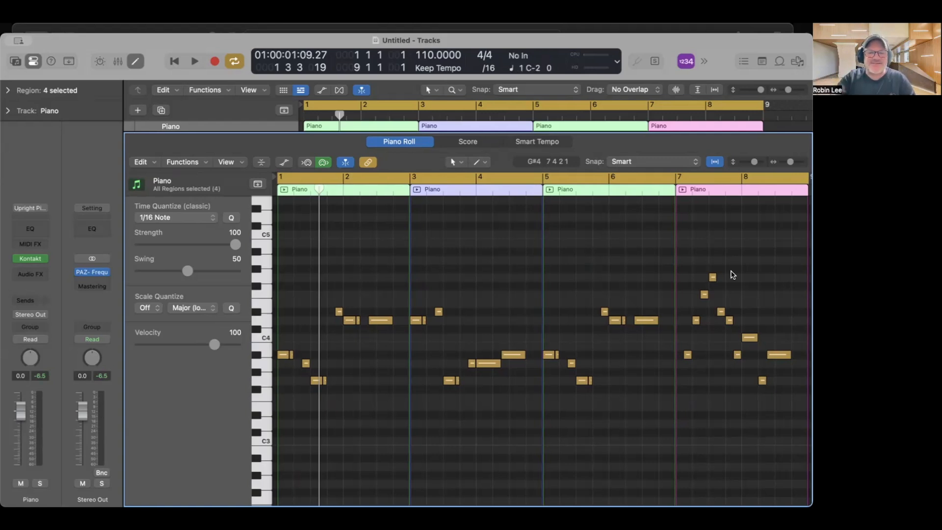
{"action": "key", "text": "space"}
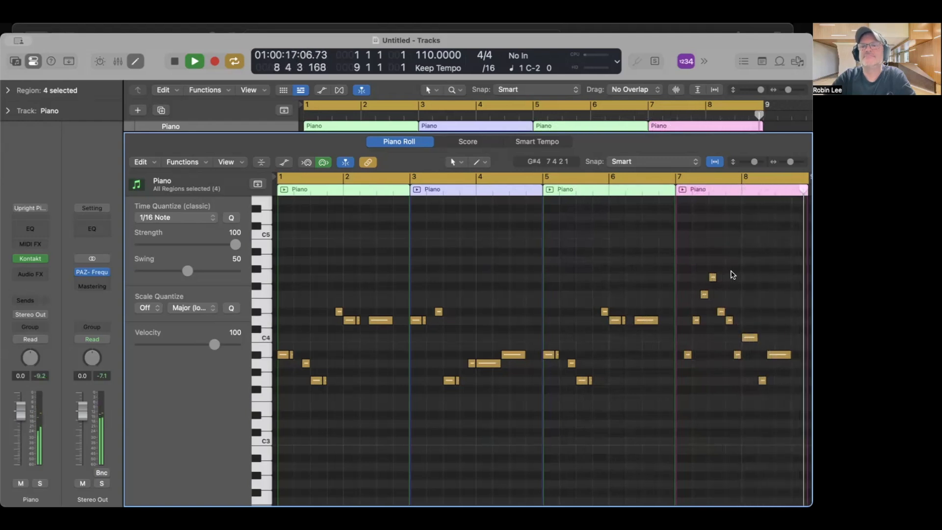
{"action": "key", "text": "space"}
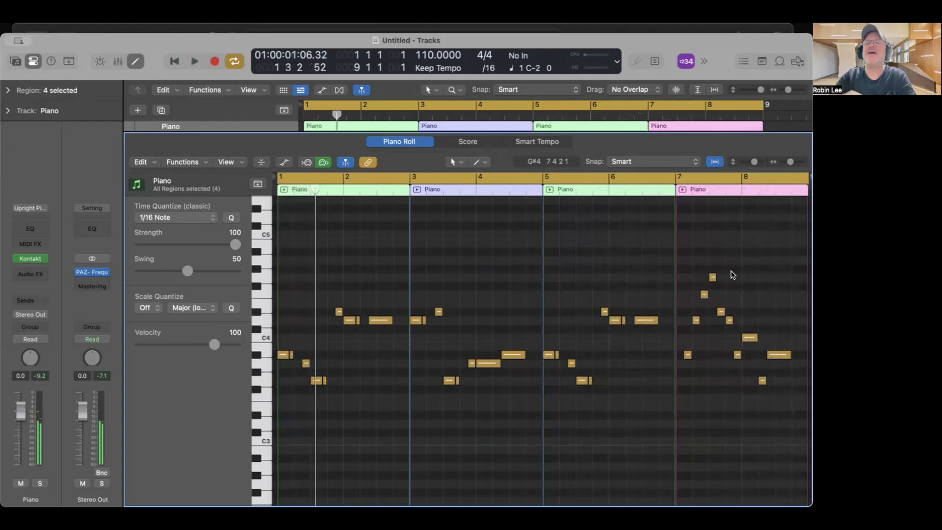